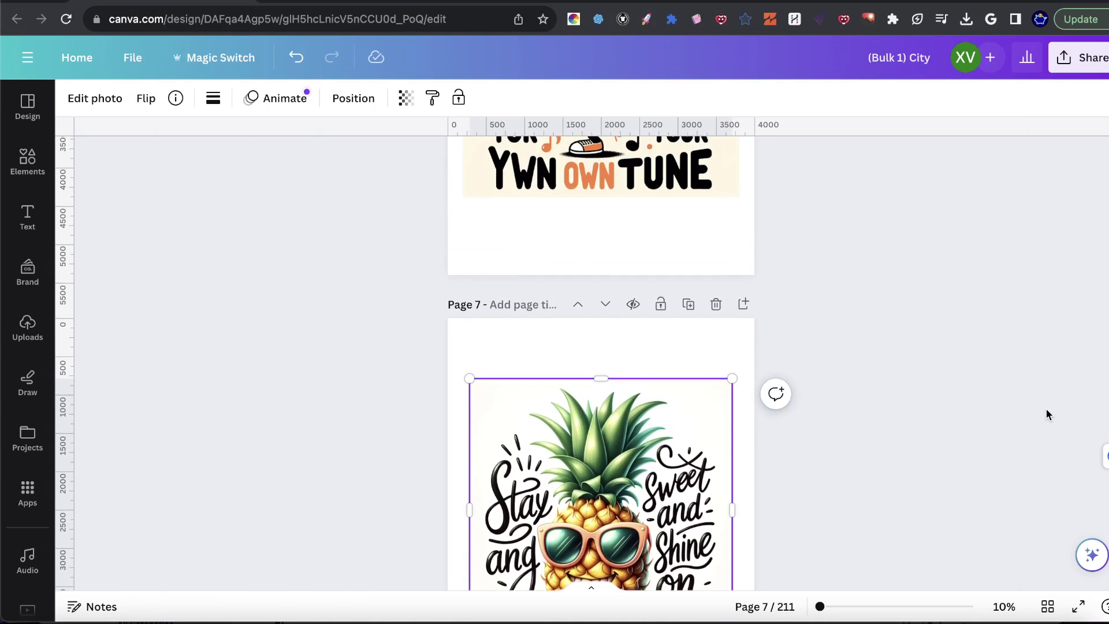
{"action": "scroll", "coordinate": [1047, 409], "scroll_direction": "up", "scroll_amount": 5}
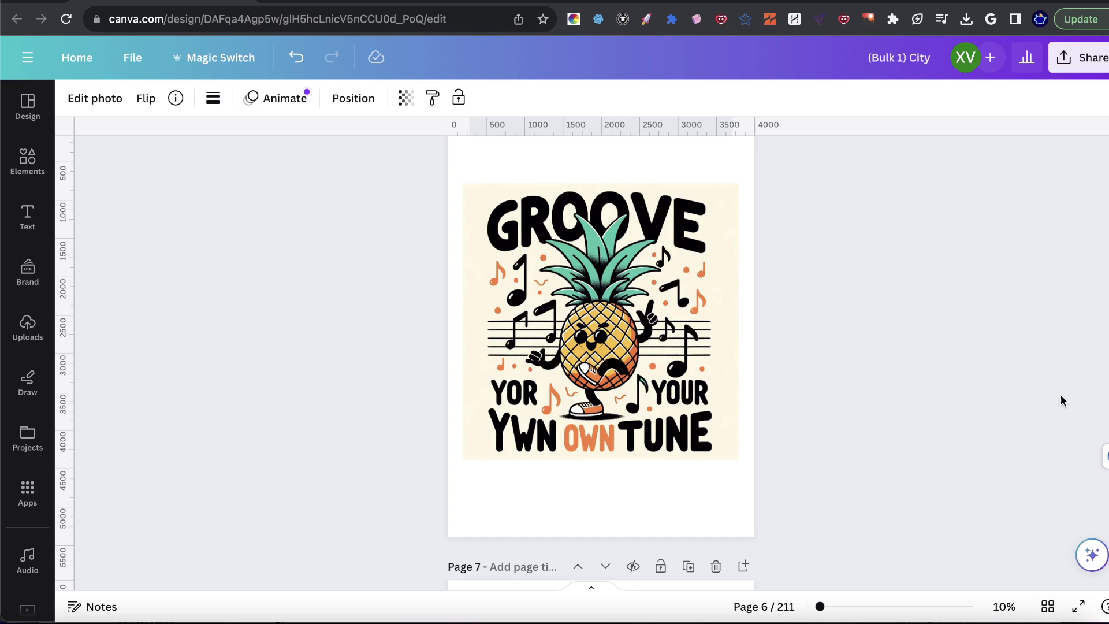
- Scroll up from page 7 until page 6's GROOVE pineapple print is fully visible
{"action": "scroll", "coordinate": [1015, 387], "scroll_direction": "up", "scroll_amount": 2}
{"action": "scroll", "coordinate": [743, 427], "scroll_direction": "down", "scroll_amount": 2}
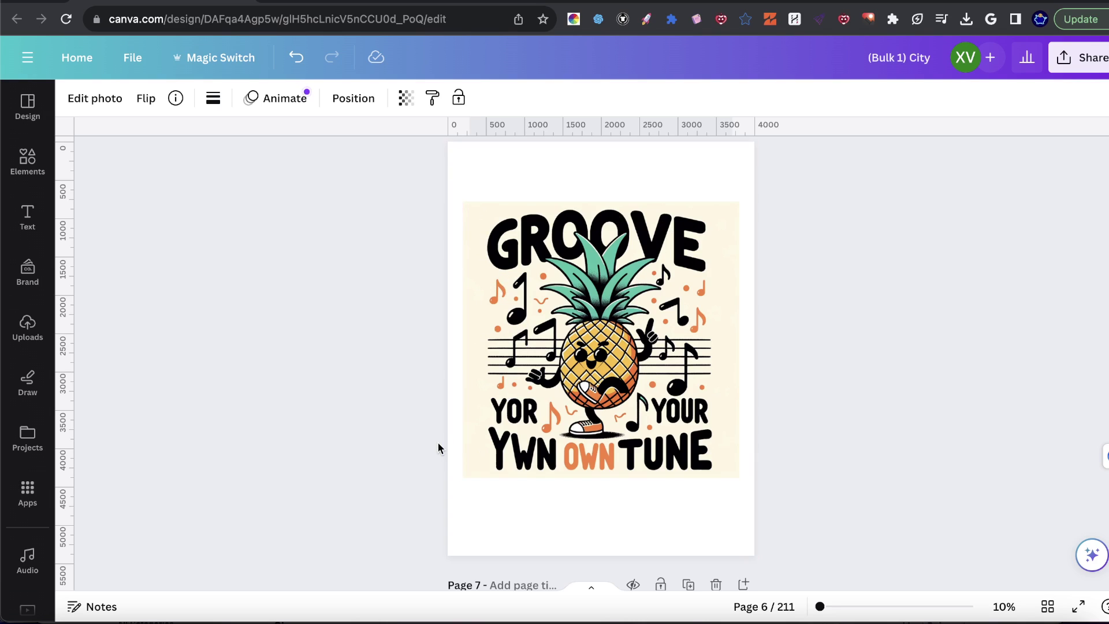
{"action": "scroll", "coordinate": [438, 448], "scroll_direction": "down", "scroll_amount": 1}
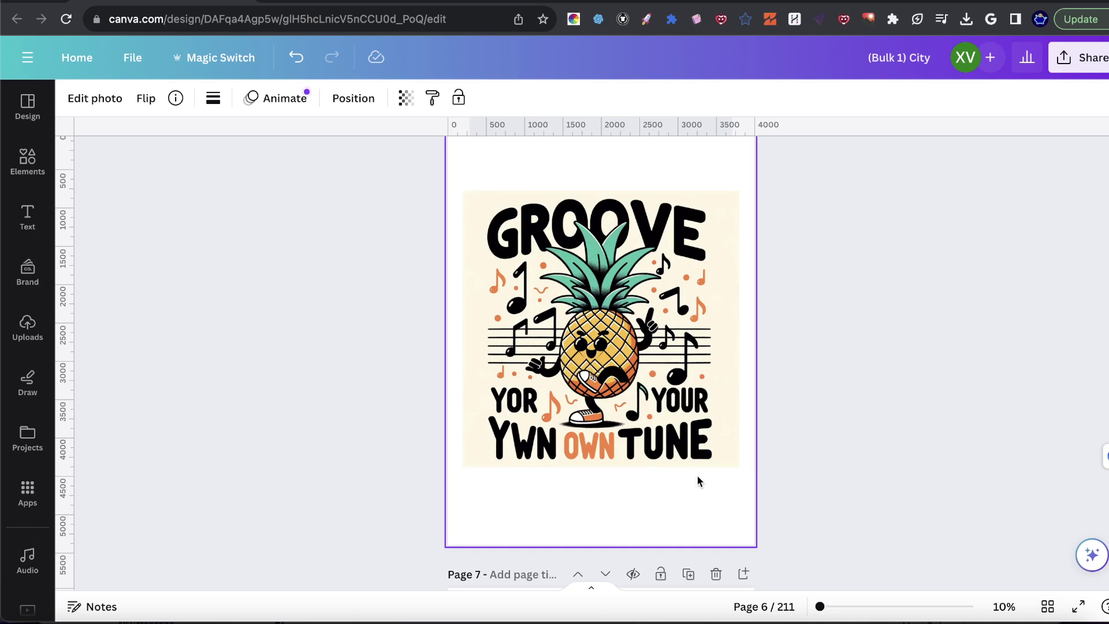
{"action": "scroll", "coordinate": [623, 439], "scroll_direction": "down", "scroll_amount": 7}
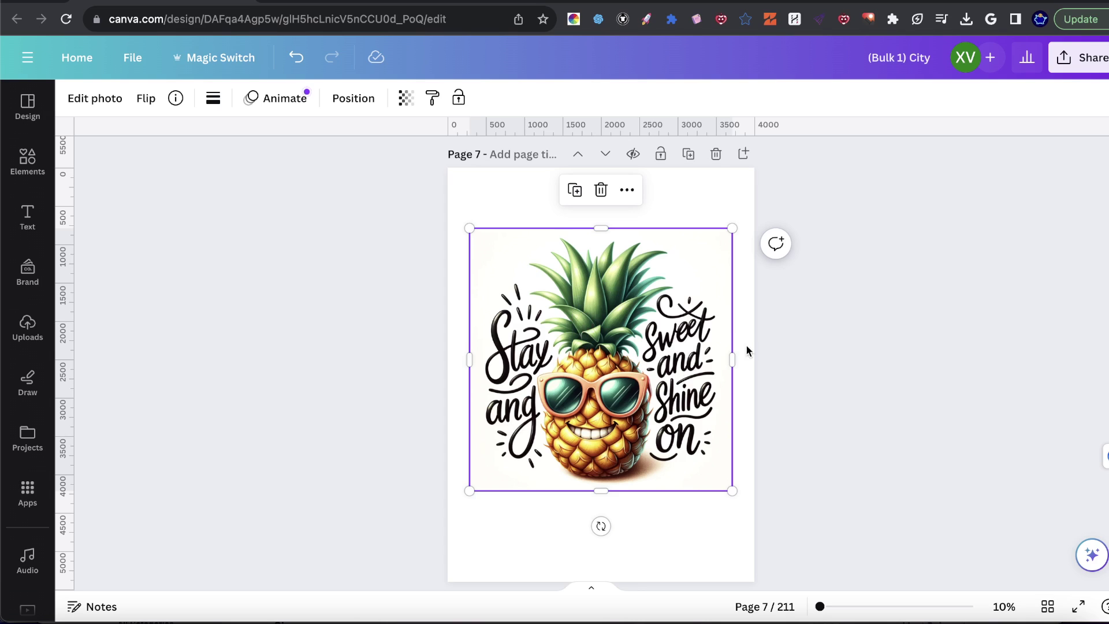
{"action": "scroll", "coordinate": [683, 375], "scroll_direction": "down", "scroll_amount": 5}
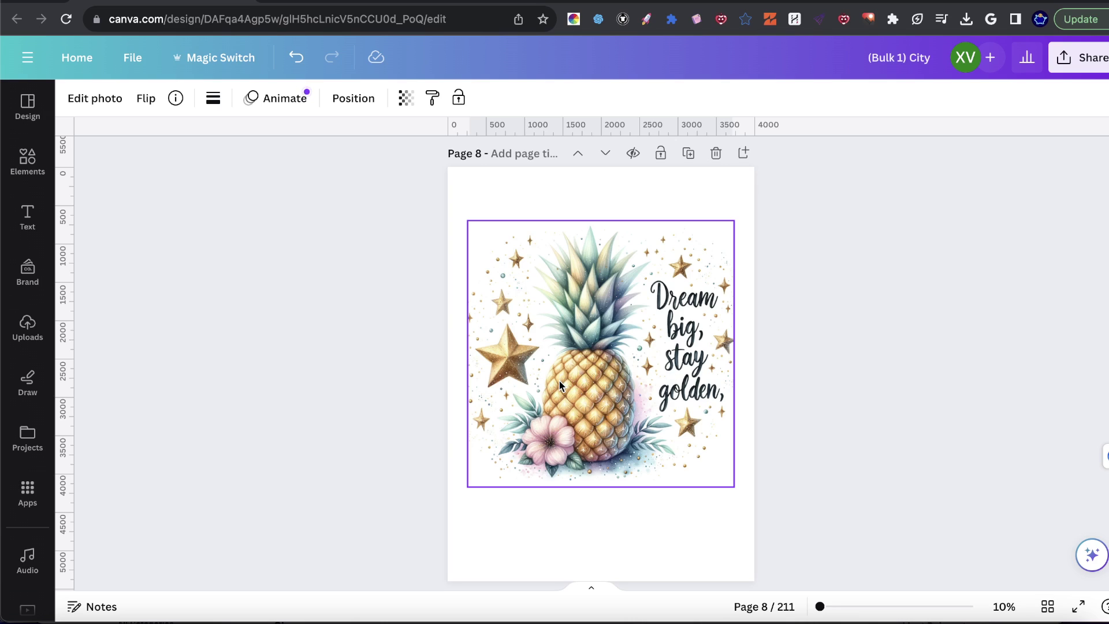
{"action": "scroll", "coordinate": [559, 380], "scroll_direction": "up", "scroll_amount": 5}
{"action": "scroll", "coordinate": [670, 297], "scroll_direction": "up", "scroll_amount": 2}
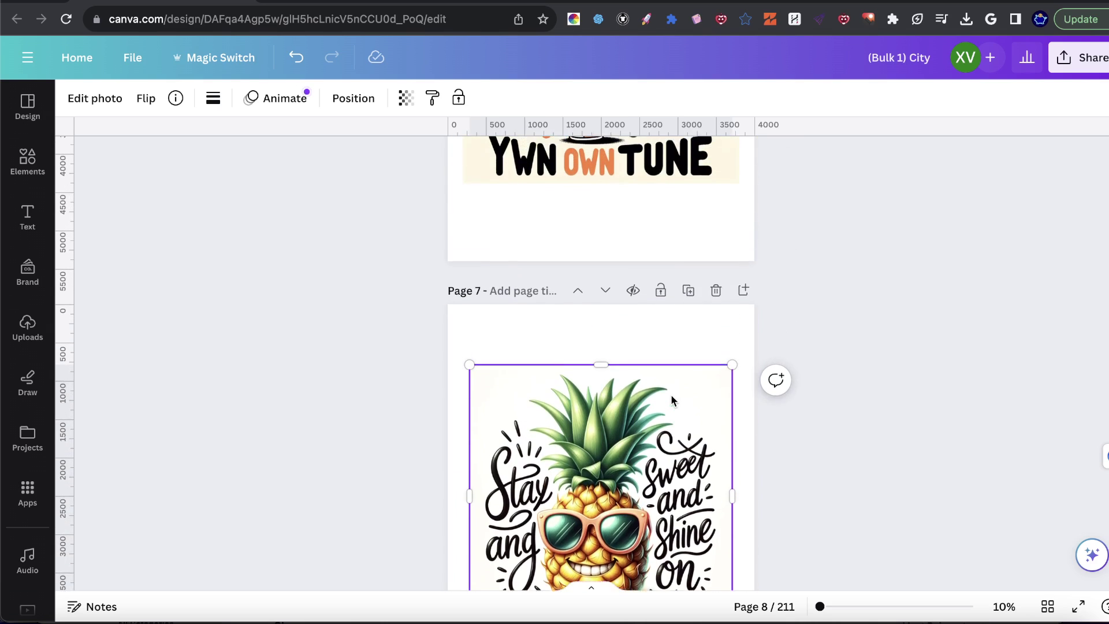
{"action": "scroll", "coordinate": [761, 312], "scroll_direction": "up", "scroll_amount": 2}
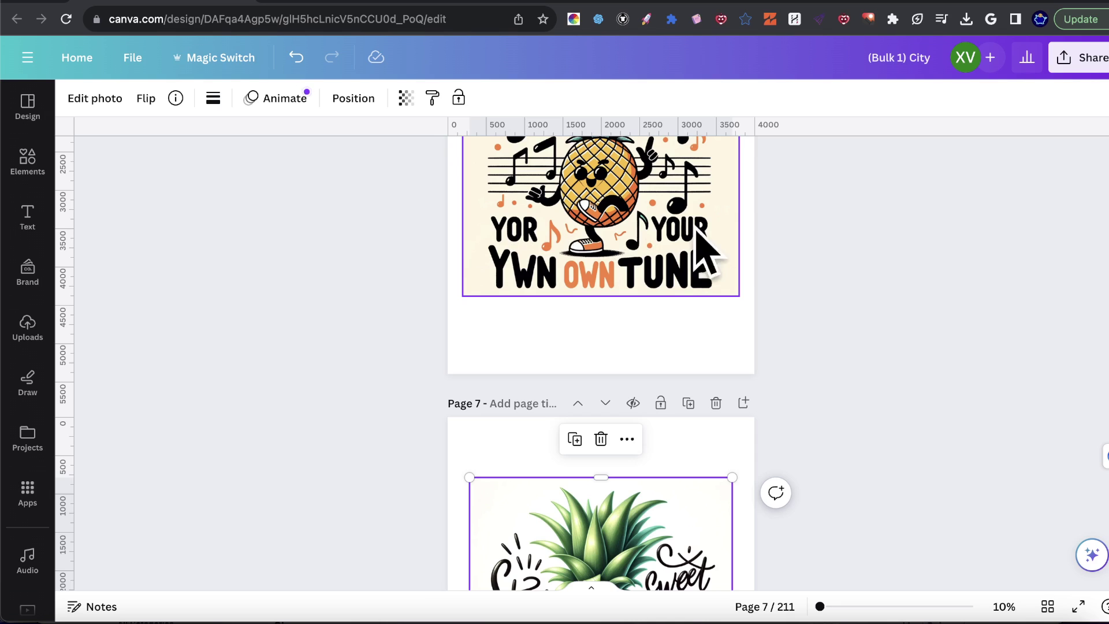
{"action": "scroll", "coordinate": [615, 271], "scroll_direction": "up", "scroll_amount": 1}
{"action": "scroll", "coordinate": [614, 275], "scroll_direction": "up", "scroll_amount": 4}
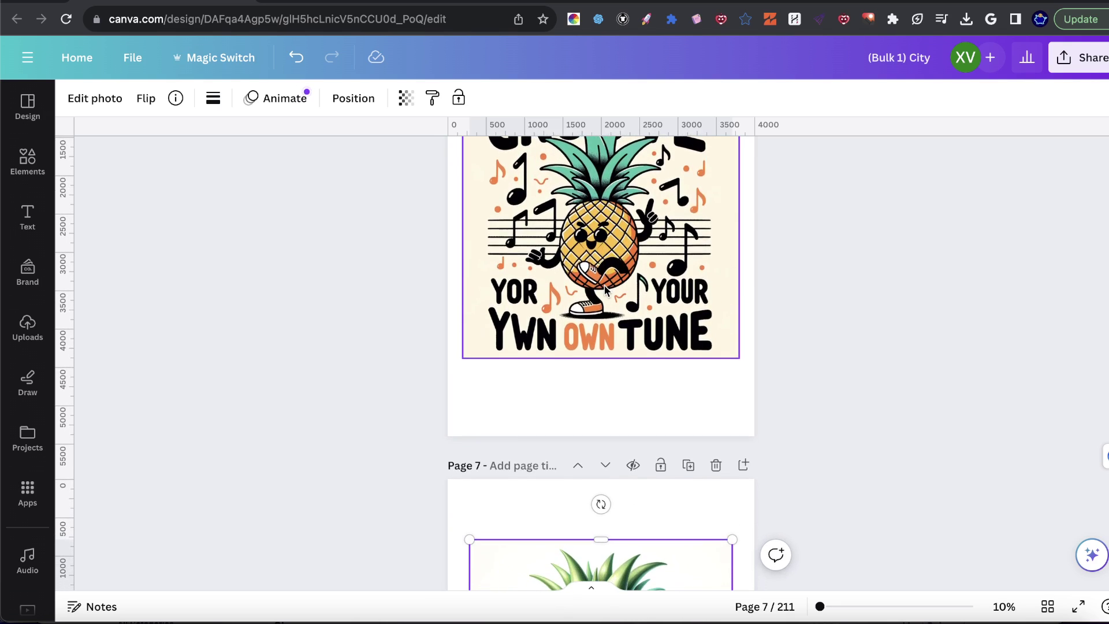
{"action": "scroll", "coordinate": [606, 289], "scroll_direction": "down", "scroll_amount": 3}
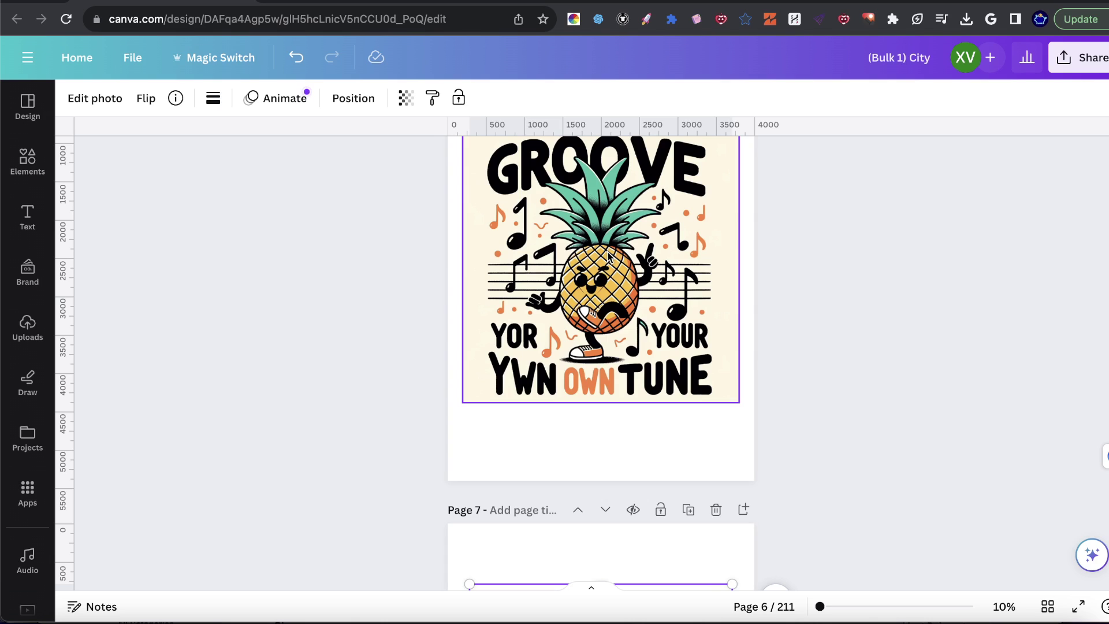
{"action": "scroll", "coordinate": [645, 225], "scroll_direction": "down", "scroll_amount": 10}
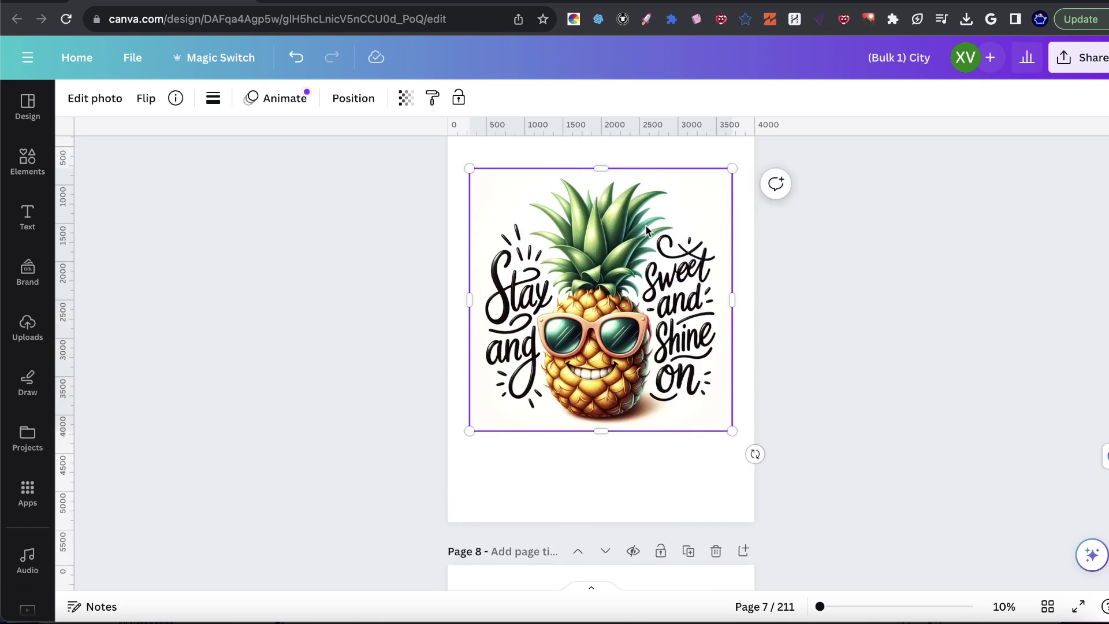
{"action": "scroll", "coordinate": [646, 229], "scroll_direction": "up", "scroll_amount": 10}
- Run Grab Text on page 6's GROOVE pineapple image so its lettering becomes editable text
{"action": "left_click", "coordinate": [646, 231]}
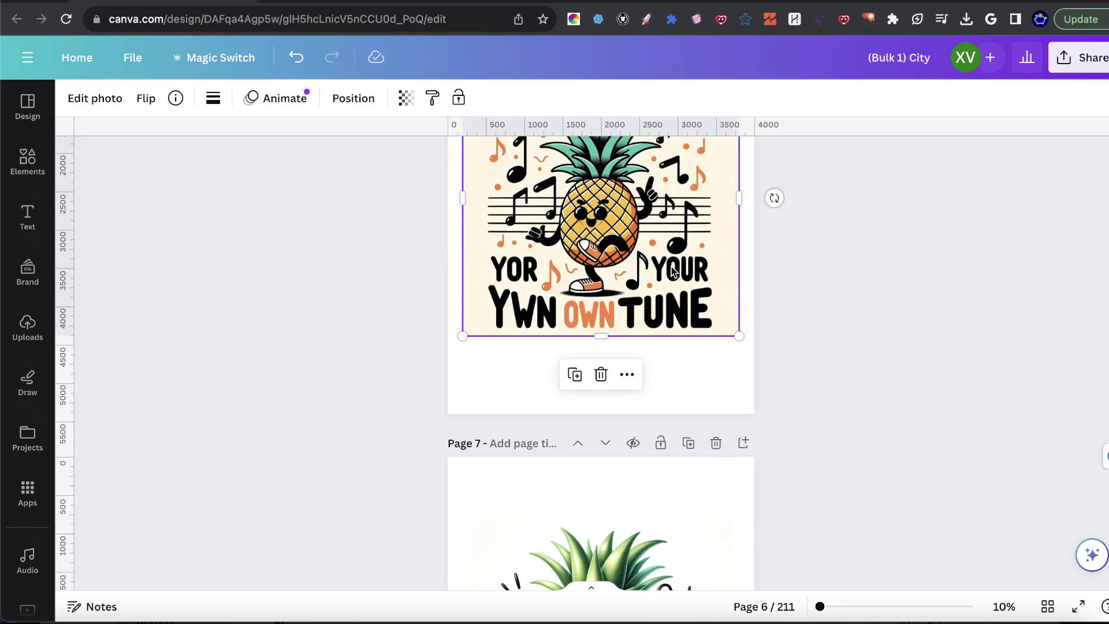
{"action": "scroll", "coordinate": [775, 237], "scroll_direction": "up", "scroll_amount": 5}
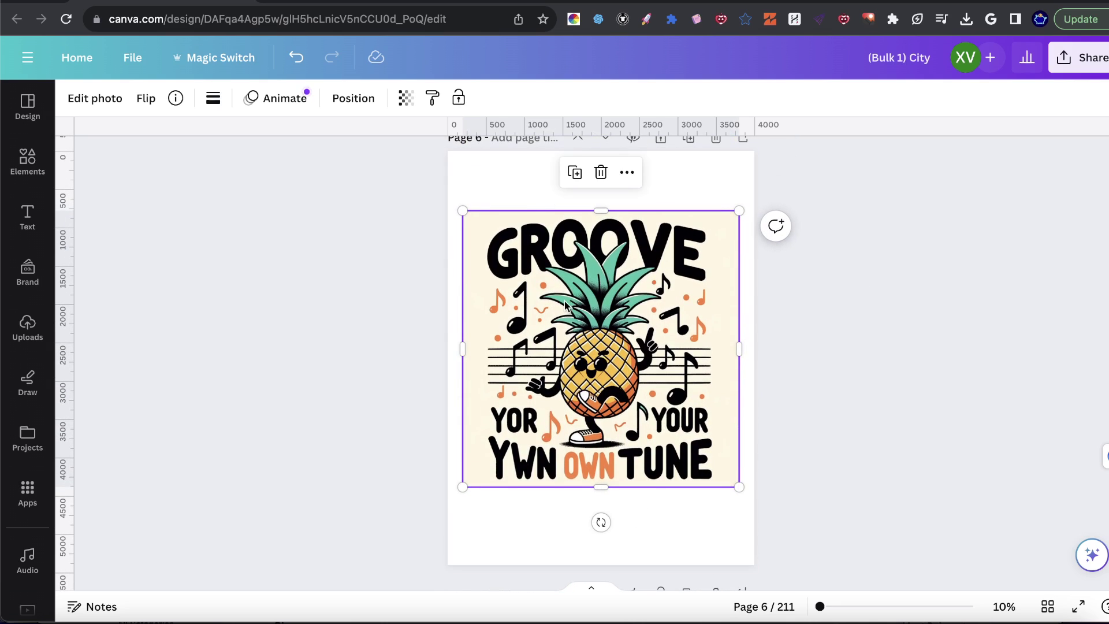
{"action": "left_click", "coordinate": [107, 107]}
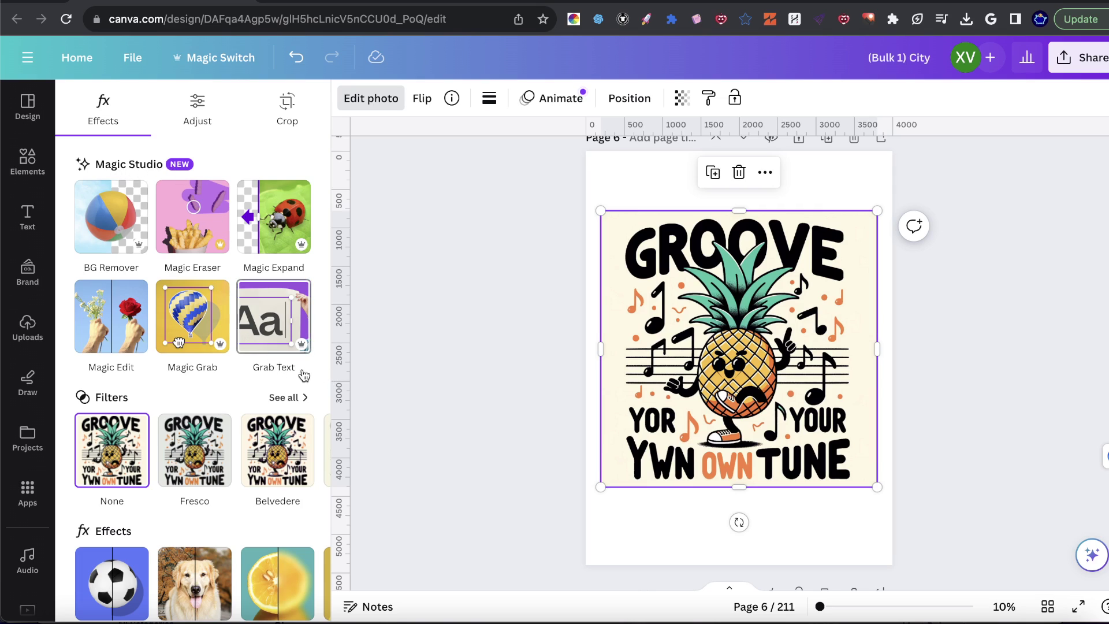
{"action": "left_click", "coordinate": [269, 305]}
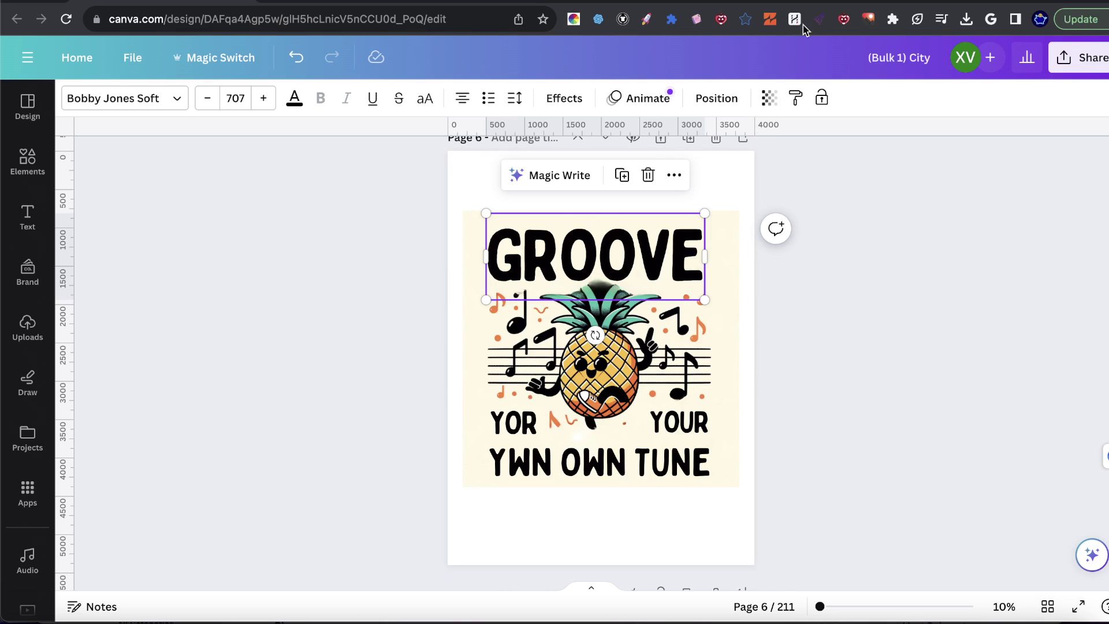
{"action": "left_click", "coordinate": [676, 318]}
{"action": "mouse_move", "coordinate": [676, 317]}
{"action": "left_mouse_down"}
{"action": "mouse_move", "coordinate": [651, 344]}
{"action": "mouse_move", "coordinate": [721, 321]}
{"action": "mouse_move", "coordinate": [683, 287]}
{"action": "mouse_move", "coordinate": [657, 329]}
{"action": "mouse_move", "coordinate": [676, 311]}
{"action": "left_mouse_up"}
{"action": "left_click", "coordinate": [534, 467]}
{"action": "left_click", "coordinate": [521, 423]}
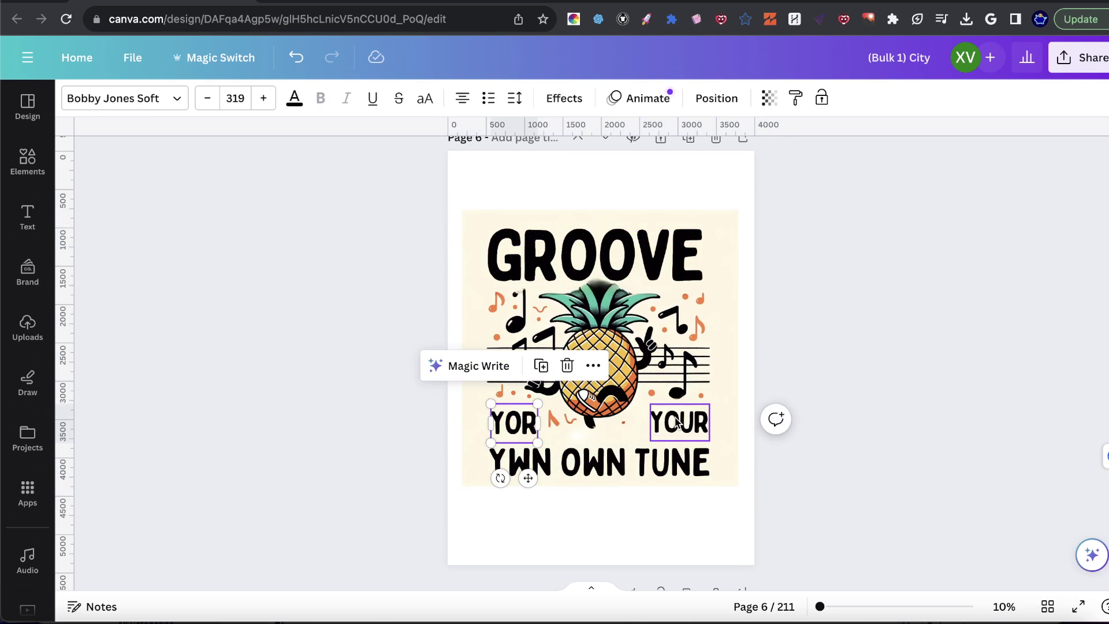
{"action": "left_click", "coordinate": [650, 466]}
{"action": "left_click", "coordinate": [665, 269]}
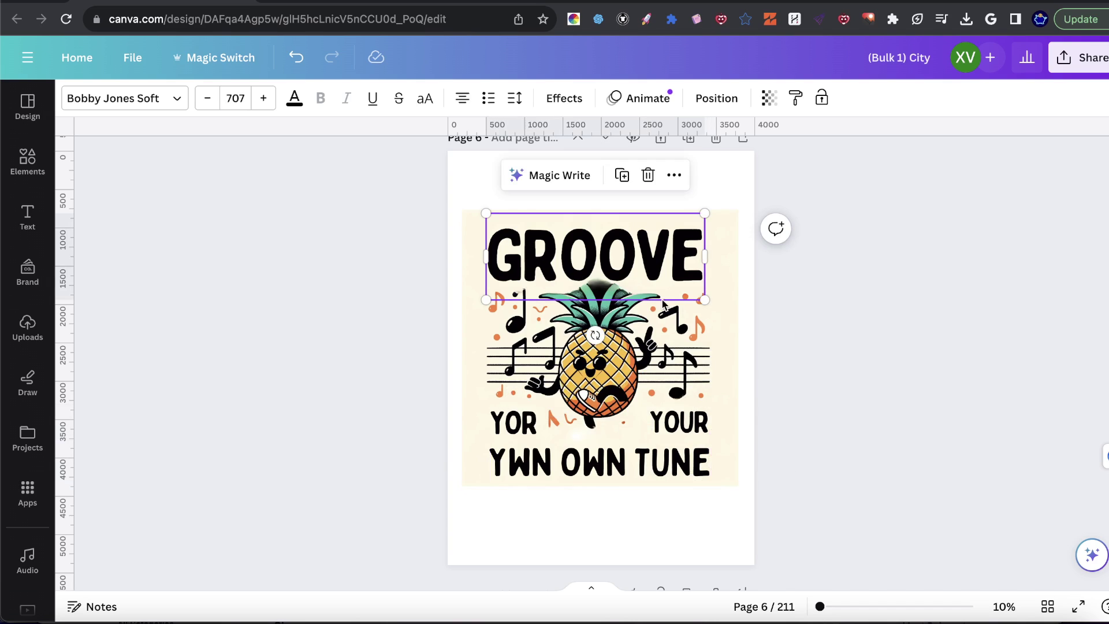
{"action": "left_click", "coordinate": [717, 329]}
{"action": "left_click_drag", "start_coordinate": [717, 329], "coordinate": [718, 338]}
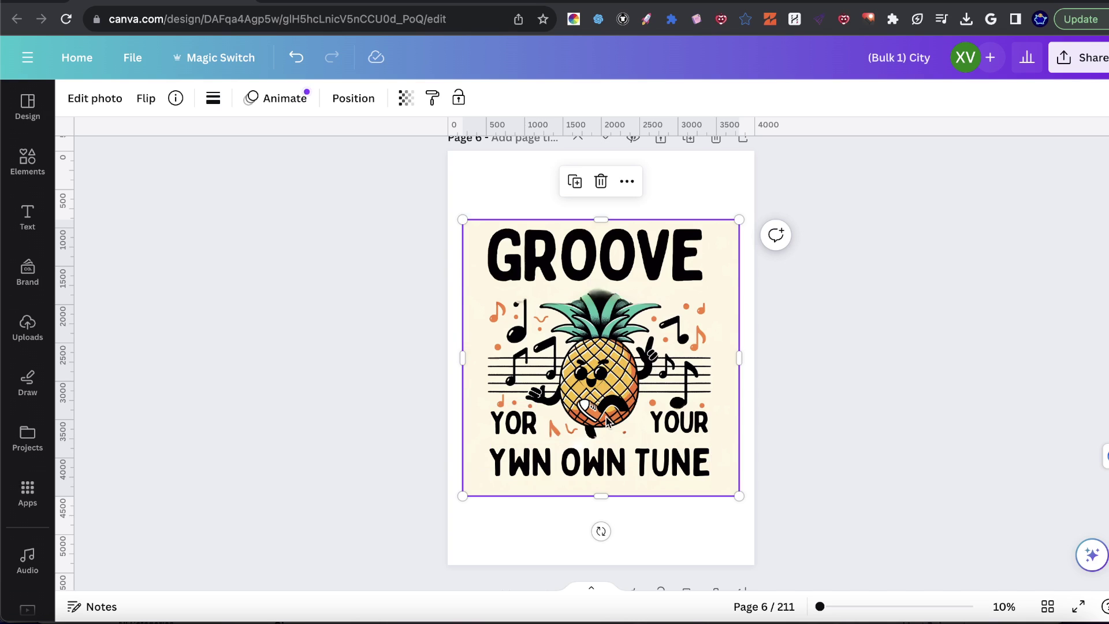
{"action": "left_click_drag", "start_coordinate": [607, 388], "coordinate": [609, 419]}
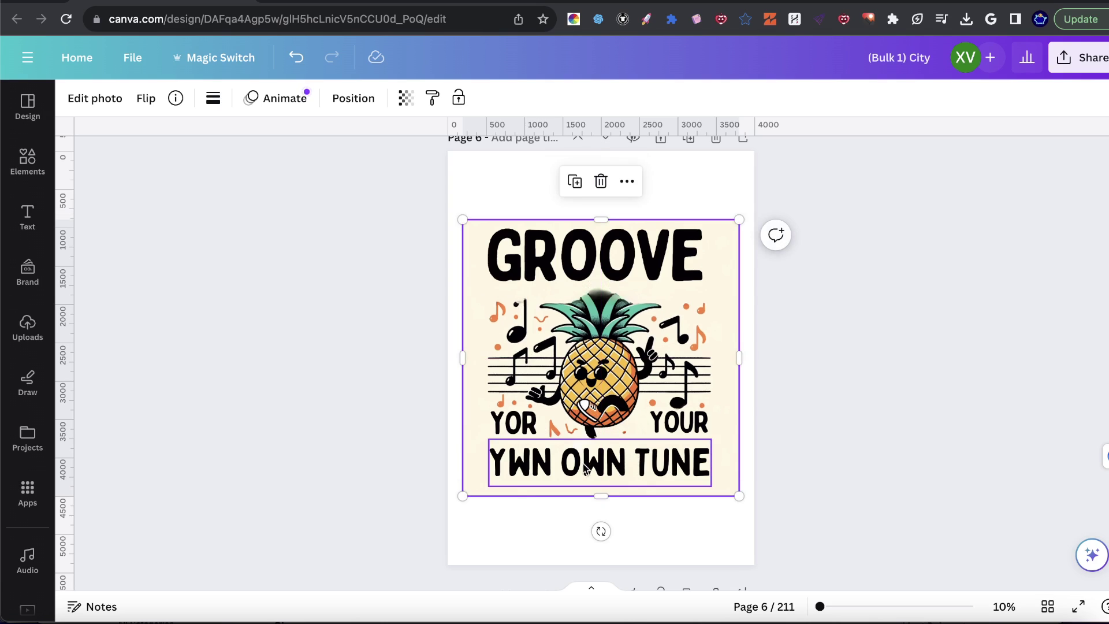
{"action": "double_click", "coordinate": [601, 257]}
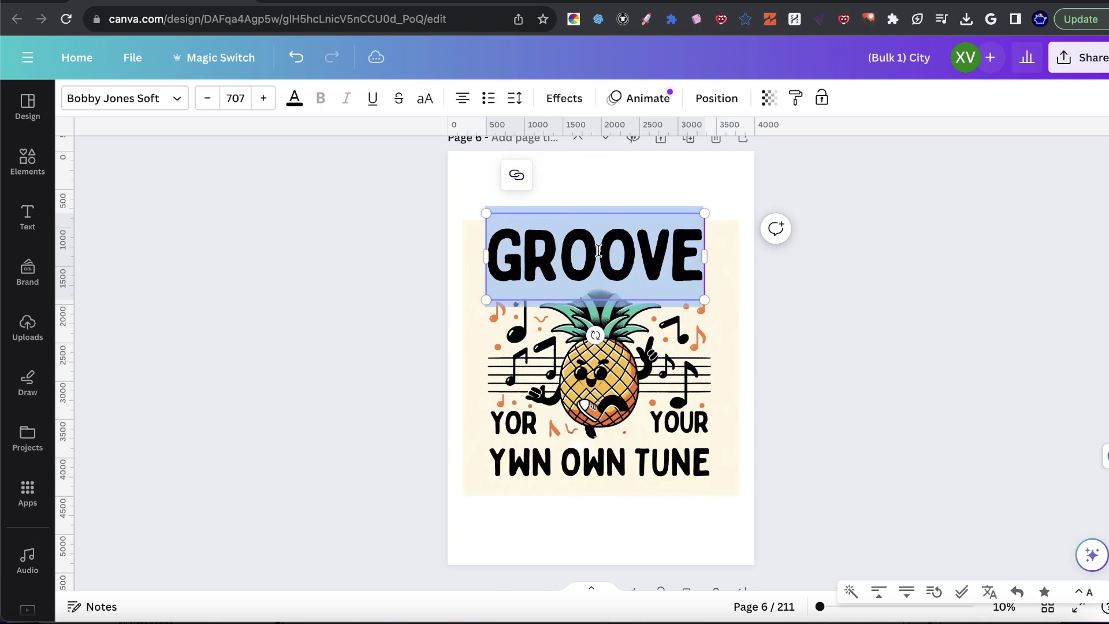
{"action": "left_click", "coordinate": [530, 250]}
{"action": "type", "text": "F="}
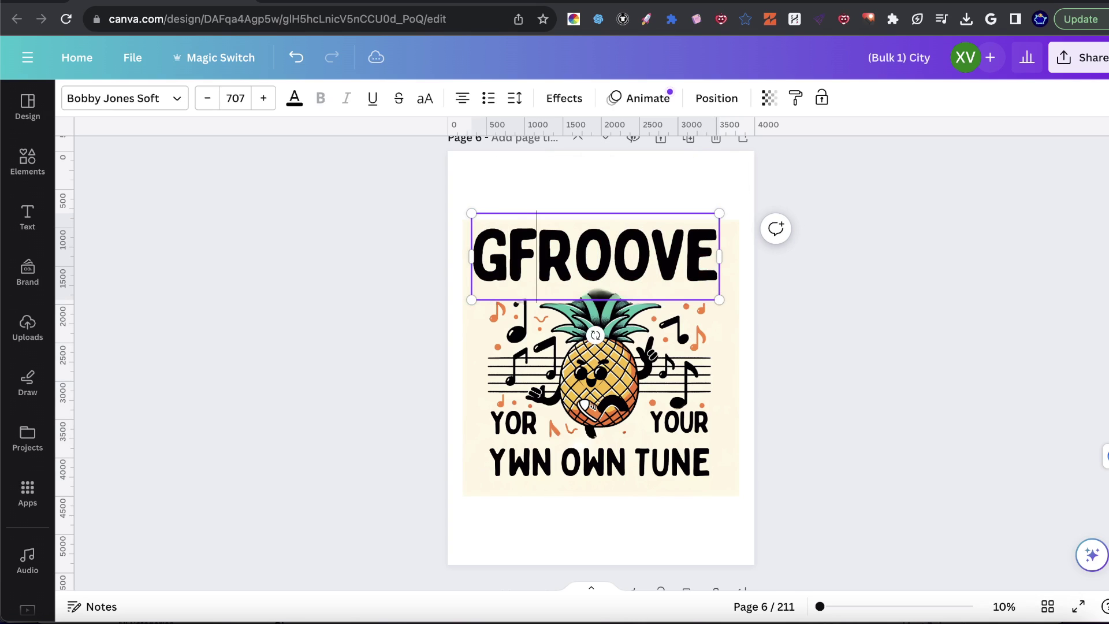
{"action": "key", "text": "BackSpace"}
{"action": "key", "text": "BackSpace"}
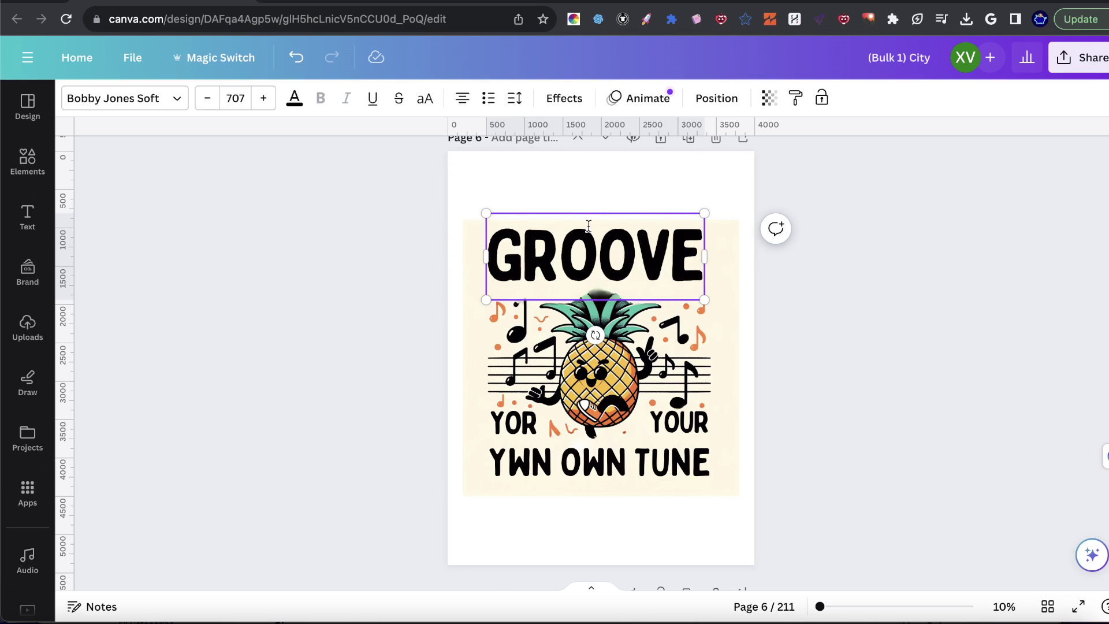
{"action": "left_click", "coordinate": [173, 99]}
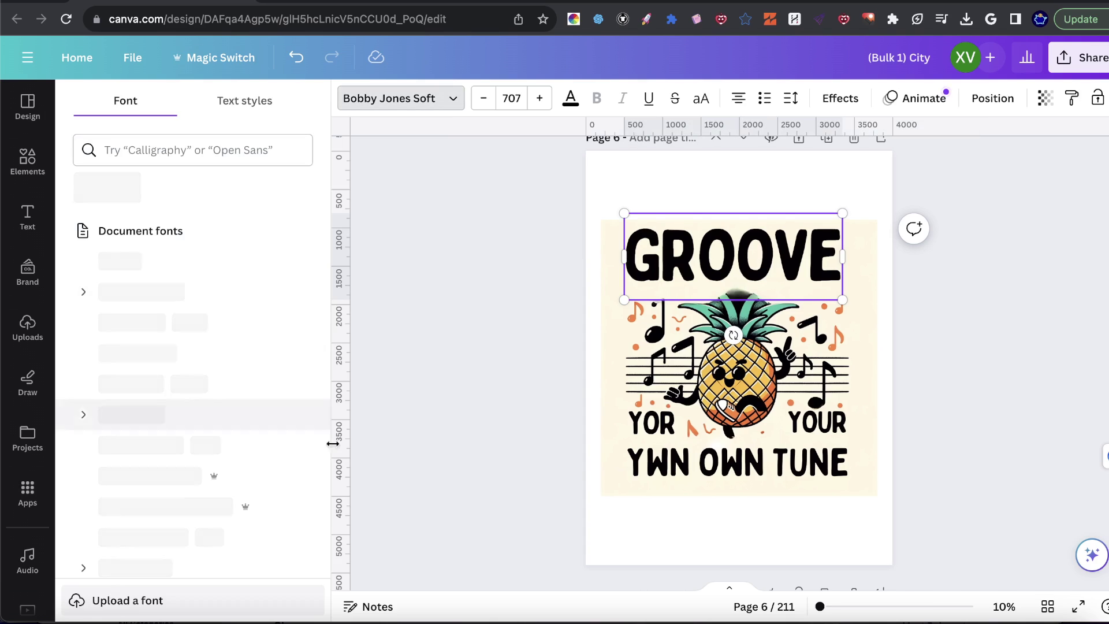
{"action": "left_click", "coordinate": [442, 345]}
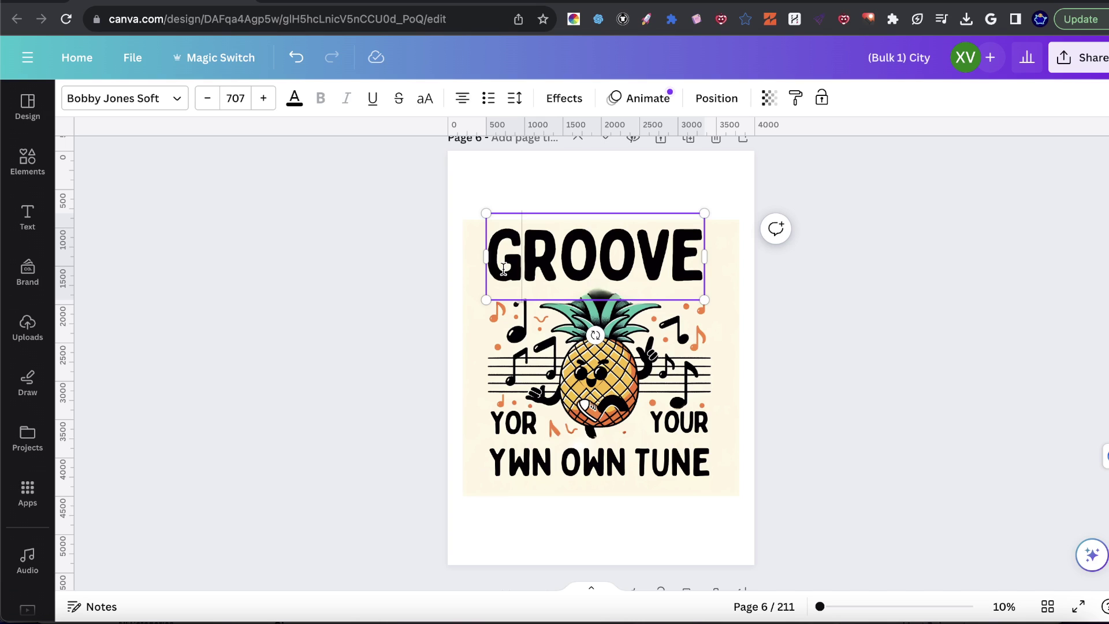
- Spread page 6's caption apart: YWN OWN TUNE lower, YOUR to the right, YOR to the left edge
{"action": "left_click_drag", "start_coordinate": [708, 441], "coordinate": [711, 462]}
{"action": "left_click_drag", "start_coordinate": [687, 425], "coordinate": [725, 444]}
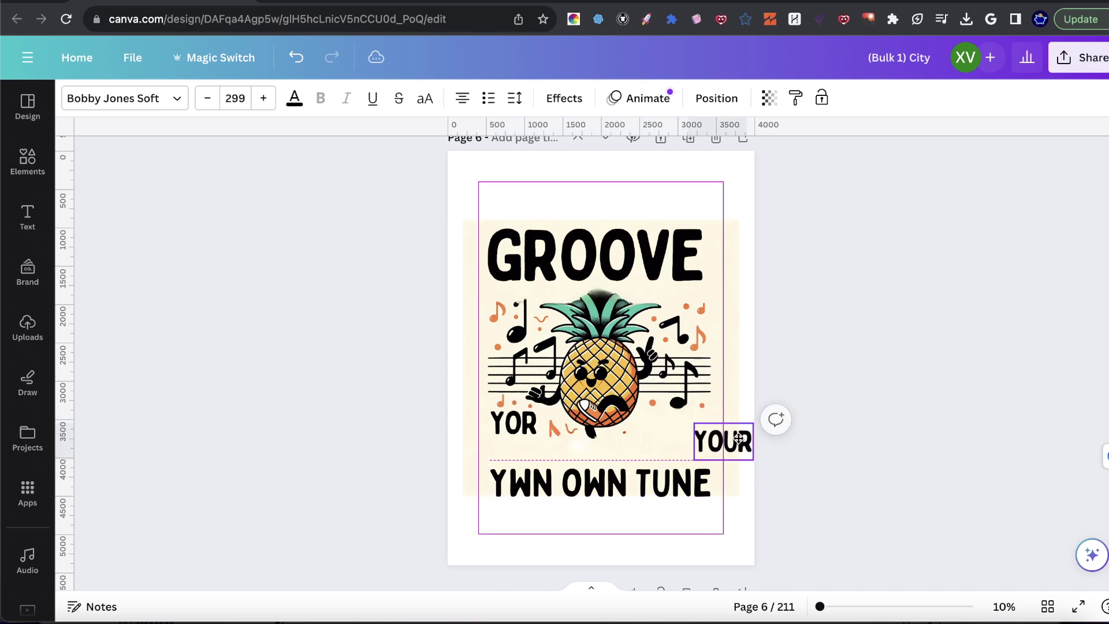
{"action": "mouse_move", "coordinate": [537, 428]}
{"action": "left_mouse_down"}
{"action": "mouse_move", "coordinate": [509, 453]}
{"action": "mouse_move", "coordinate": [534, 425]}
{"action": "mouse_move", "coordinate": [591, 447]}
{"action": "mouse_move", "coordinate": [524, 440]}
{"action": "left_mouse_up"}
{"action": "left_click", "coordinate": [900, 354]}
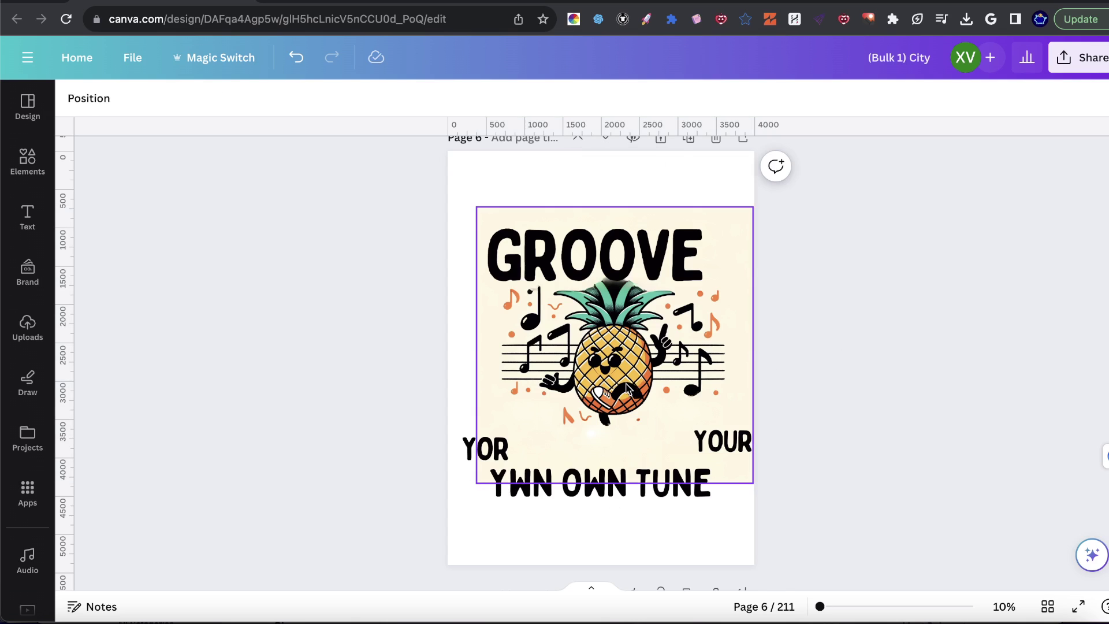
{"action": "left_click_drag", "start_coordinate": [615, 393], "coordinate": [602, 393]}
- Scroll down to page 7's sunglasses pineapple print
{"action": "scroll", "coordinate": [602, 393], "scroll_direction": "down", "scroll_amount": 5}
{"action": "scroll", "coordinate": [601, 391], "scroll_direction": "down", "scroll_amount": 2}
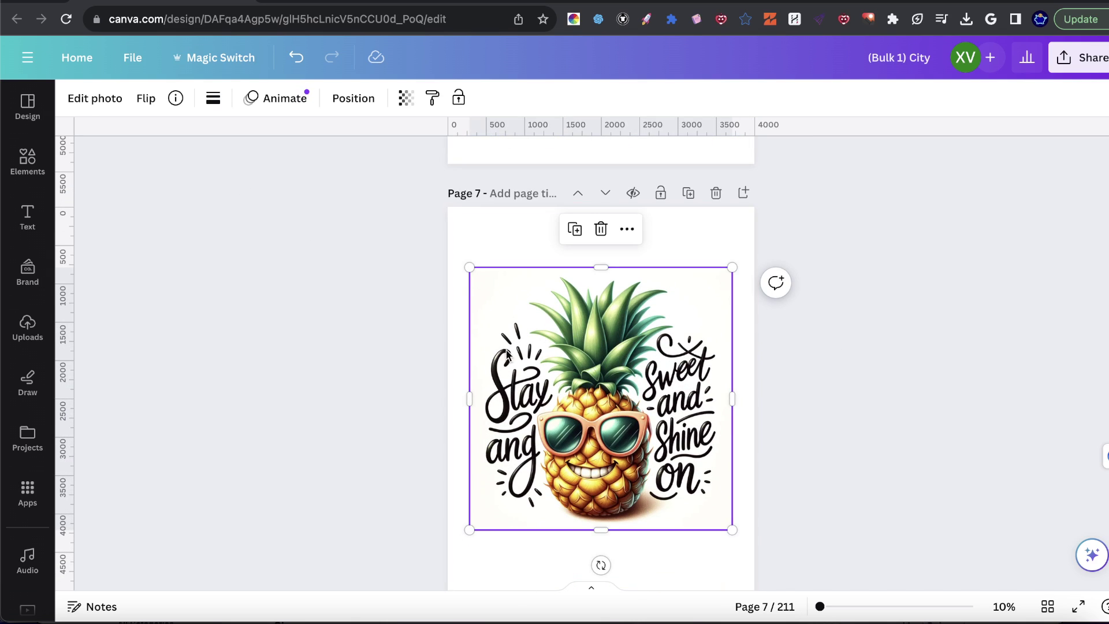
{"action": "scroll", "coordinate": [551, 341], "scroll_direction": "down", "scroll_amount": 1}
- Run Grab Text on page 7's pineapple print, extracting 'Sweet and Shine on' in Virtual at 855
{"action": "left_click", "coordinate": [86, 102]}
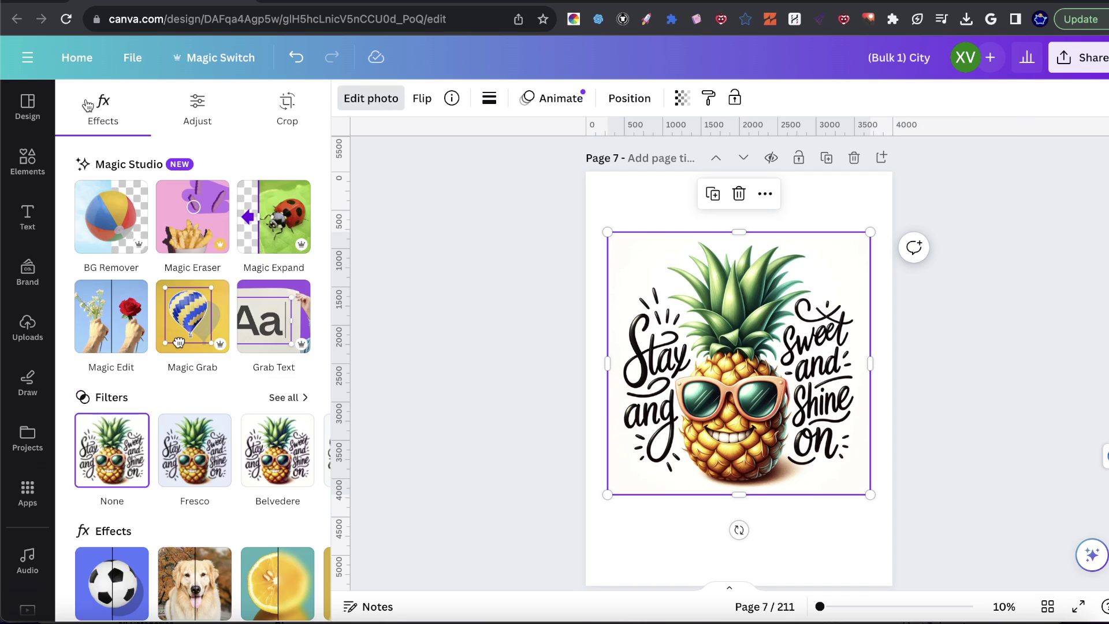
{"action": "left_click", "coordinate": [274, 316]}
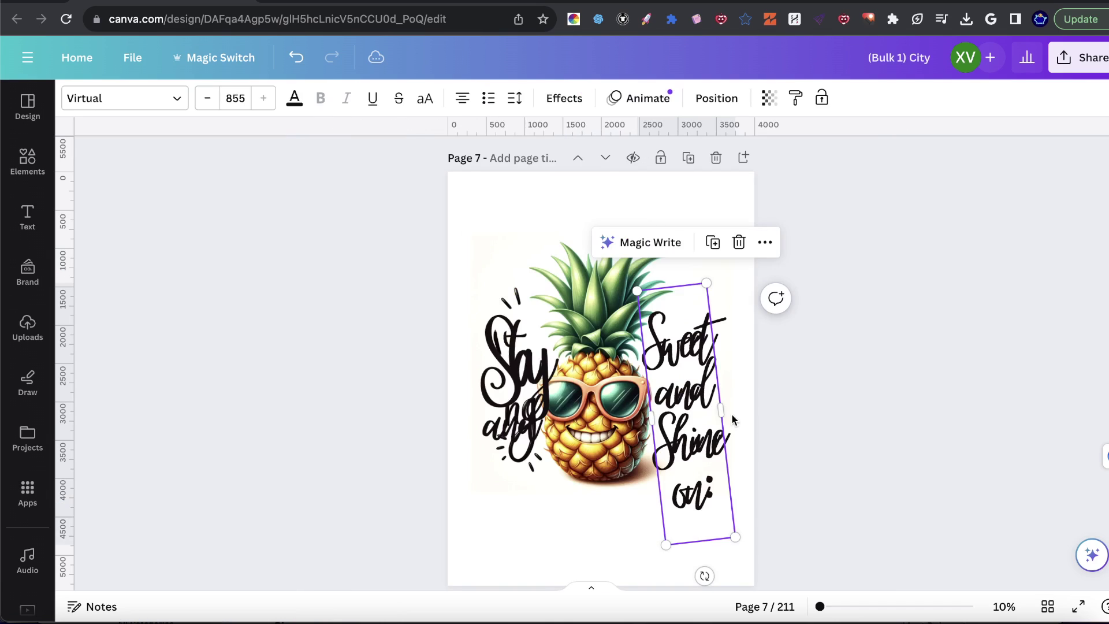
- Move the pineapple image aside and delete 'and' so the text reads just 'Stay'
{"action": "left_click", "coordinate": [610, 370]}
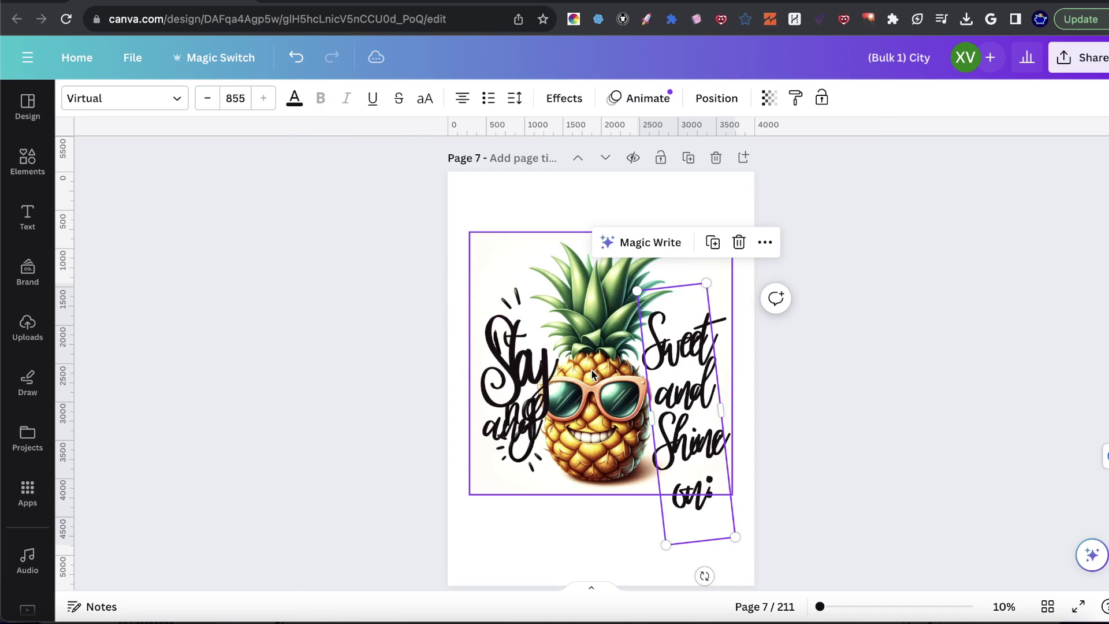
{"action": "left_click_drag", "start_coordinate": [611, 370], "coordinate": [644, 226]}
{"action": "left_click_drag", "start_coordinate": [607, 294], "coordinate": [565, 296]}
{"action": "left_click", "coordinate": [544, 422]}
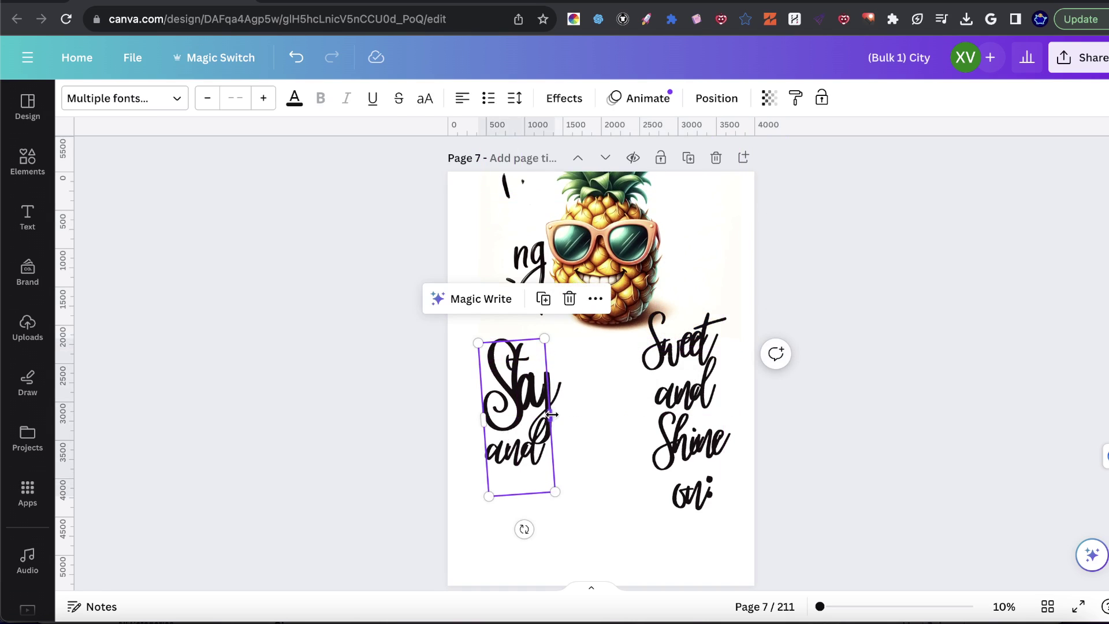
{"action": "left_click_drag", "start_coordinate": [552, 414], "coordinate": [604, 411]}
{"action": "double_click", "coordinate": [546, 451]}
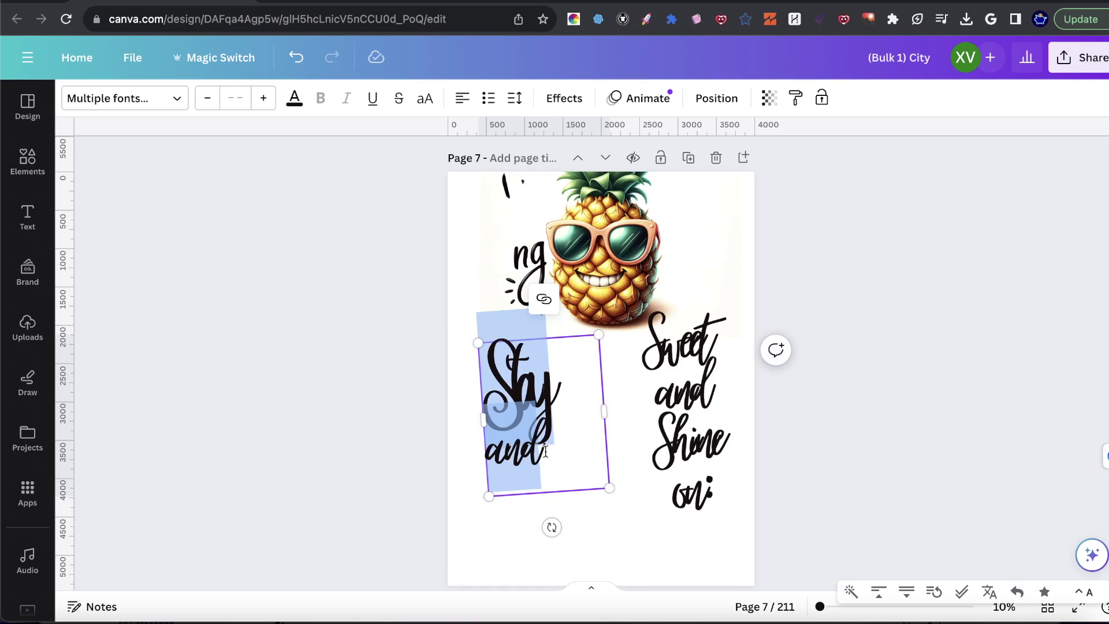
{"action": "left_click_drag", "start_coordinate": [545, 451], "coordinate": [487, 460]}
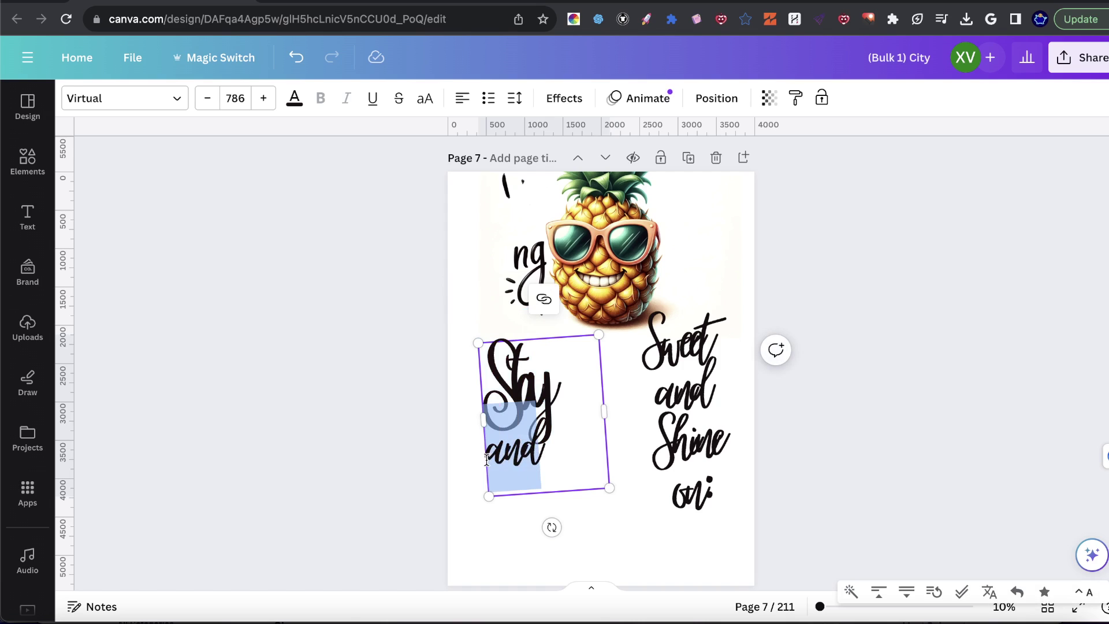
{"action": "key", "text": "BackSpace"}
{"action": "left_click", "coordinate": [573, 403]}
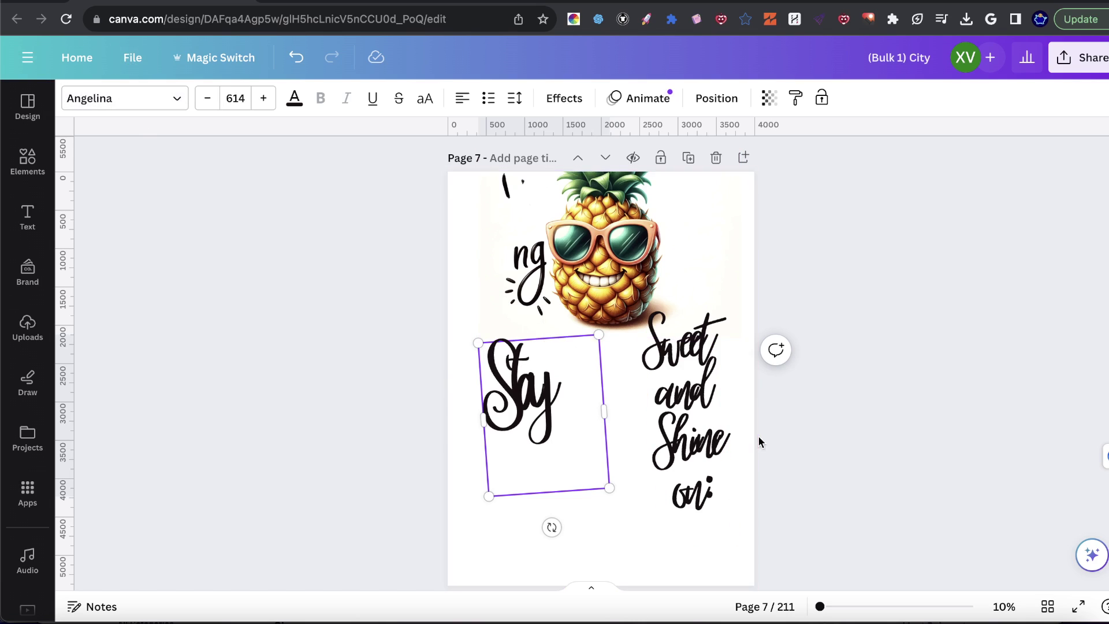
- Widen the 'Sweet and Shine on' box, move the pineapple down, and lower 'Stay'
{"action": "left_click", "coordinate": [646, 370]}
{"action": "left_click_drag", "start_coordinate": [648, 413], "coordinate": [572, 451]}
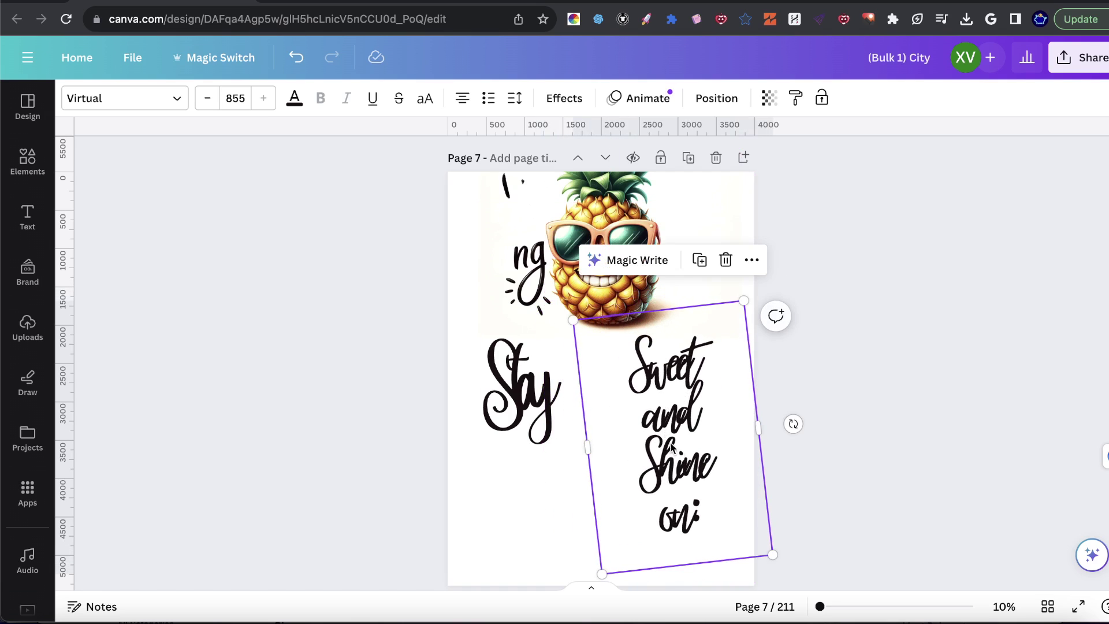
{"action": "key", "text": "Escape"}
{"action": "left_click", "coordinate": [582, 183]}
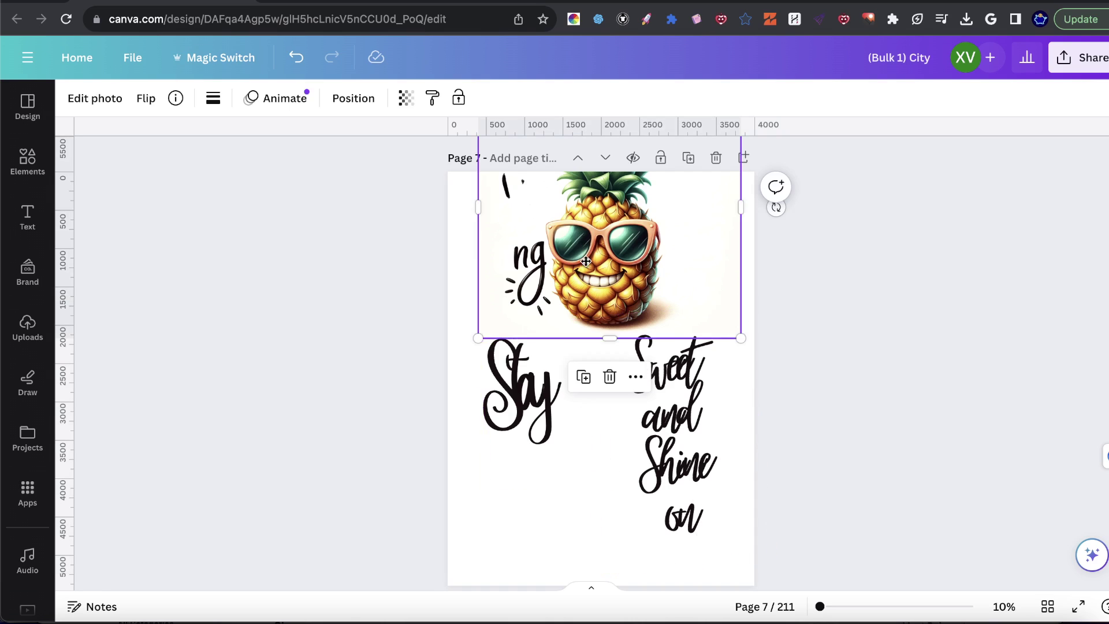
{"action": "left_click_drag", "start_coordinate": [582, 183], "coordinate": [578, 286]}
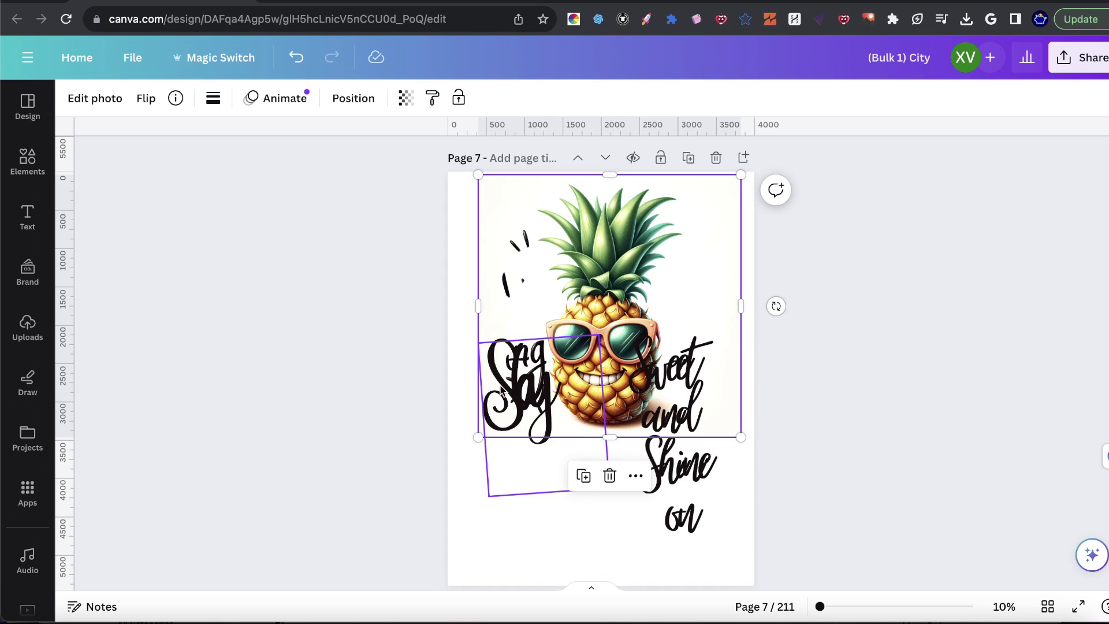
{"action": "mouse_move", "coordinate": [501, 414]}
{"action": "left_mouse_down"}
{"action": "mouse_move", "coordinate": [492, 454]}
{"action": "mouse_move", "coordinate": [548, 429]}
{"action": "mouse_move", "coordinate": [549, 387]}
{"action": "left_mouse_up"}
{"action": "left_click", "coordinate": [502, 414]}
{"action": "left_click_drag", "start_coordinate": [502, 414], "coordinate": [502, 468]}
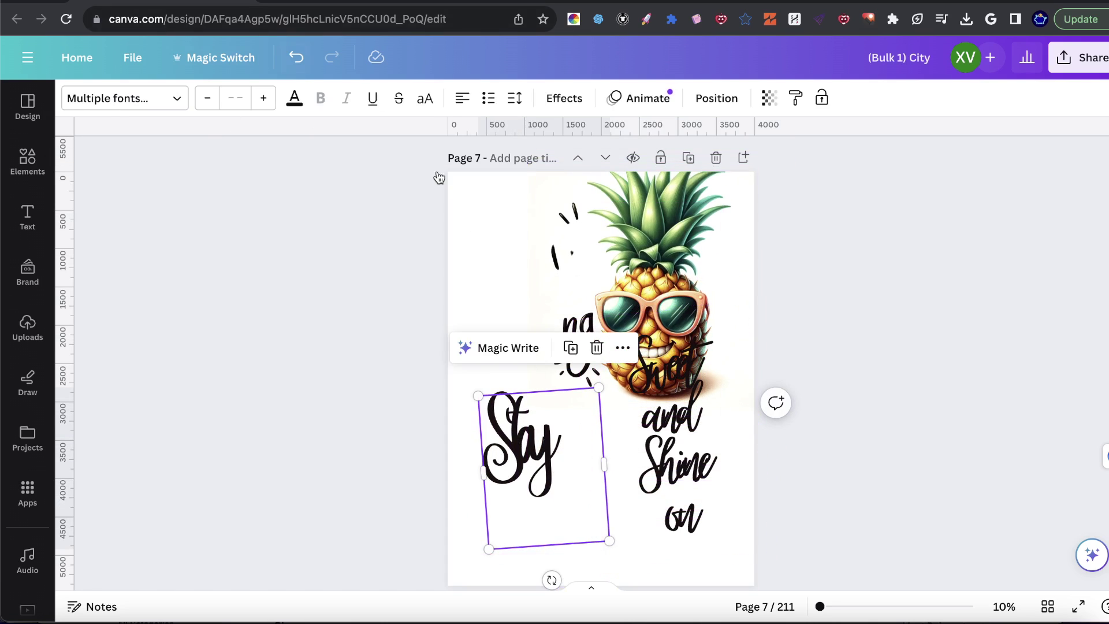
- Set the letter spacing of 'Stay' to 100 and move it up near the top left
{"action": "left_click", "coordinate": [516, 100]}
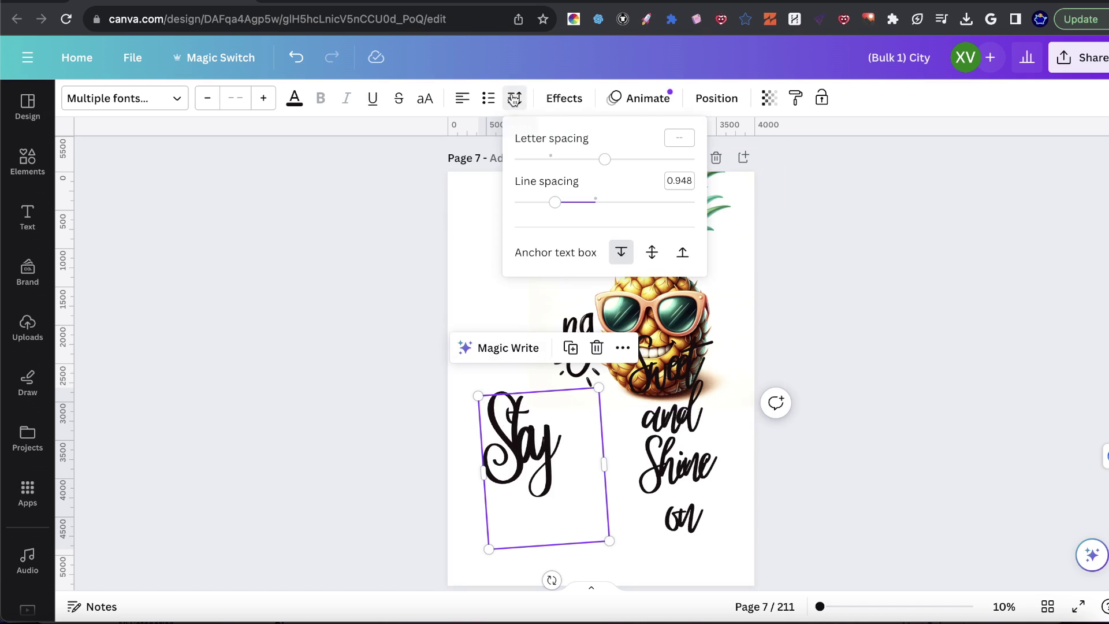
{"action": "left_click_drag", "start_coordinate": [607, 164], "coordinate": [555, 174]}
{"action": "left_click", "coordinate": [569, 522]}
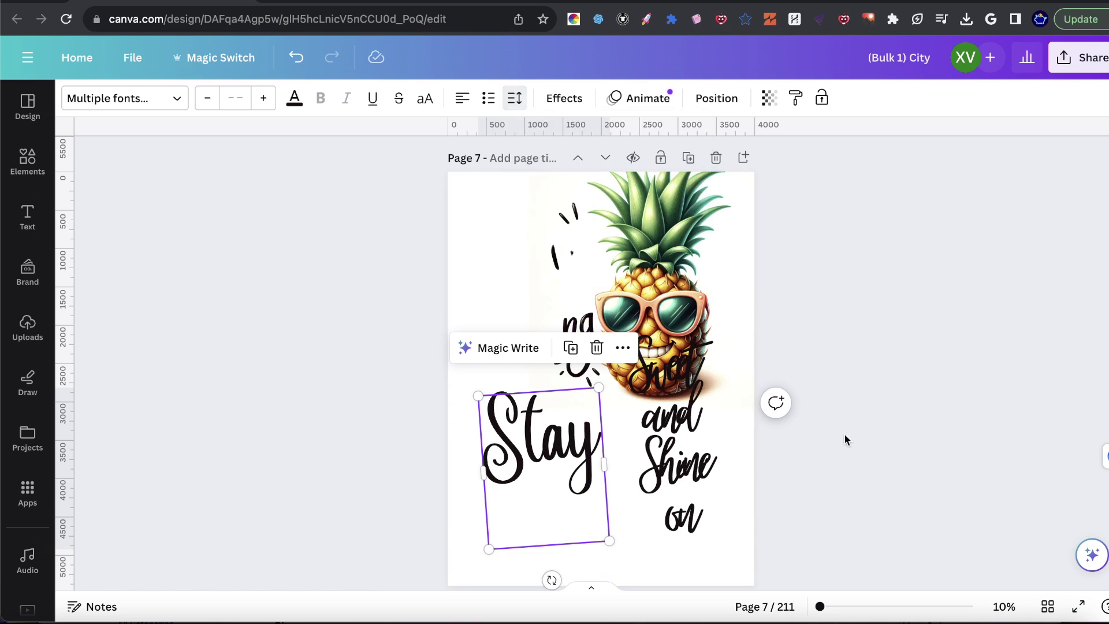
{"action": "left_click_drag", "start_coordinate": [531, 464], "coordinate": [515, 304]}
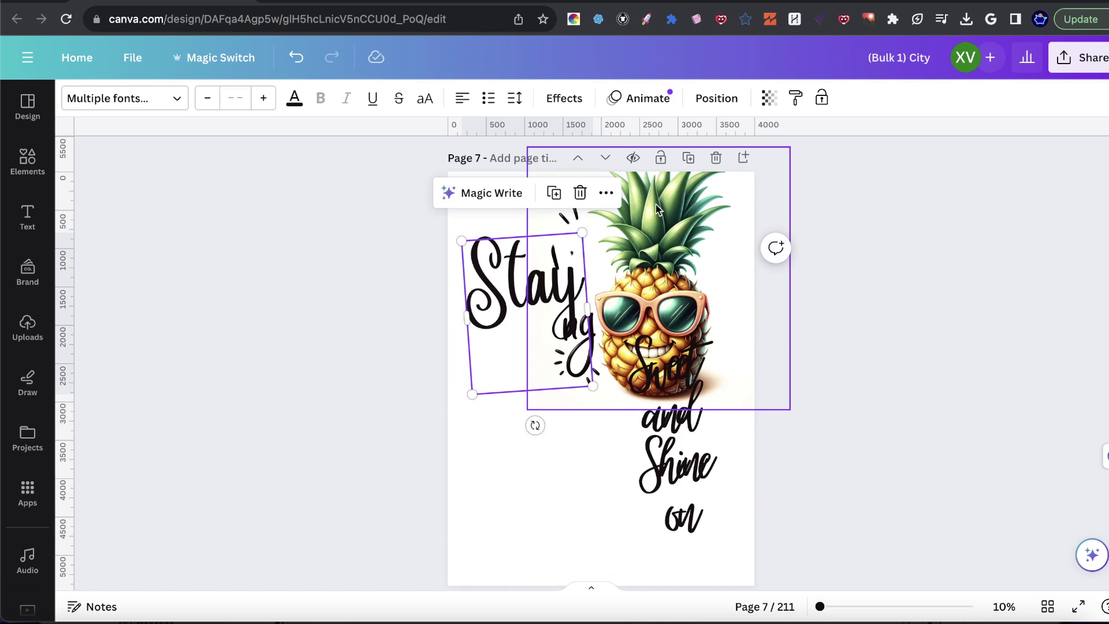
- Place 'Sweet and Shine on' at the top right and recentre the pineapple image
{"action": "left_click_drag", "start_coordinate": [692, 315], "coordinate": [649, 327]}
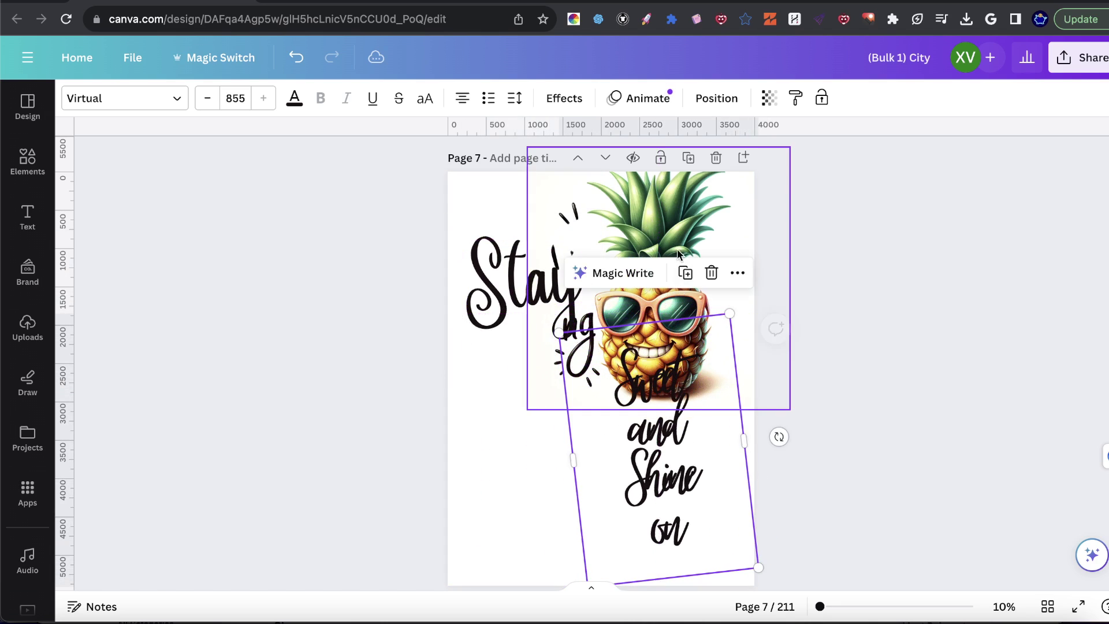
{"action": "left_click_drag", "start_coordinate": [635, 250], "coordinate": [568, 359]}
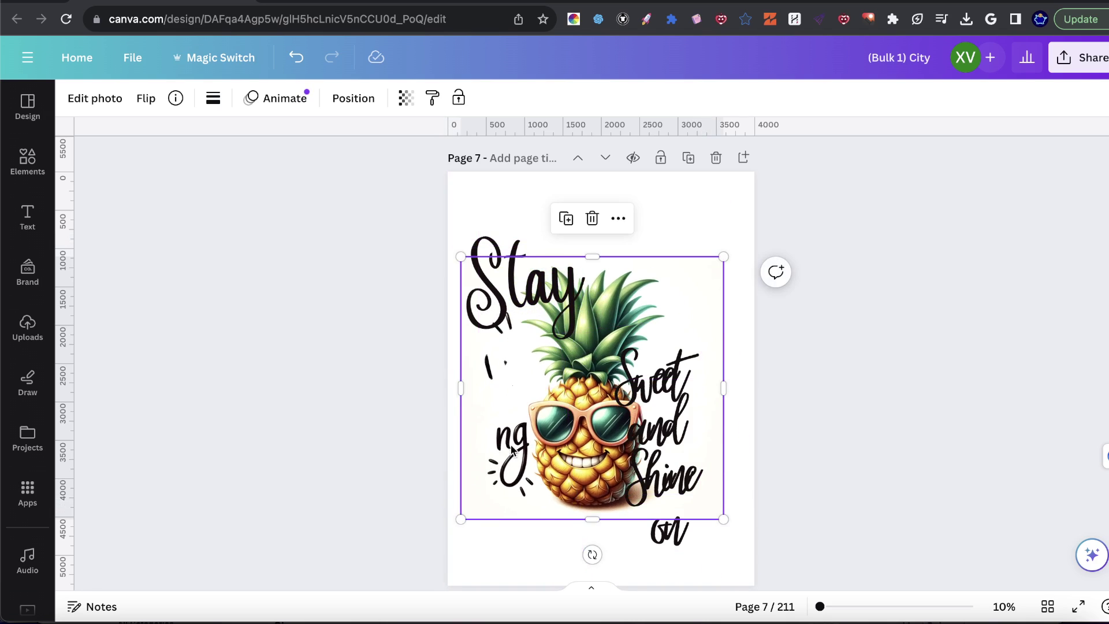
{"action": "left_click_drag", "start_coordinate": [512, 449], "coordinate": [421, 514]}
{"action": "key", "text": "ctrl+z"}
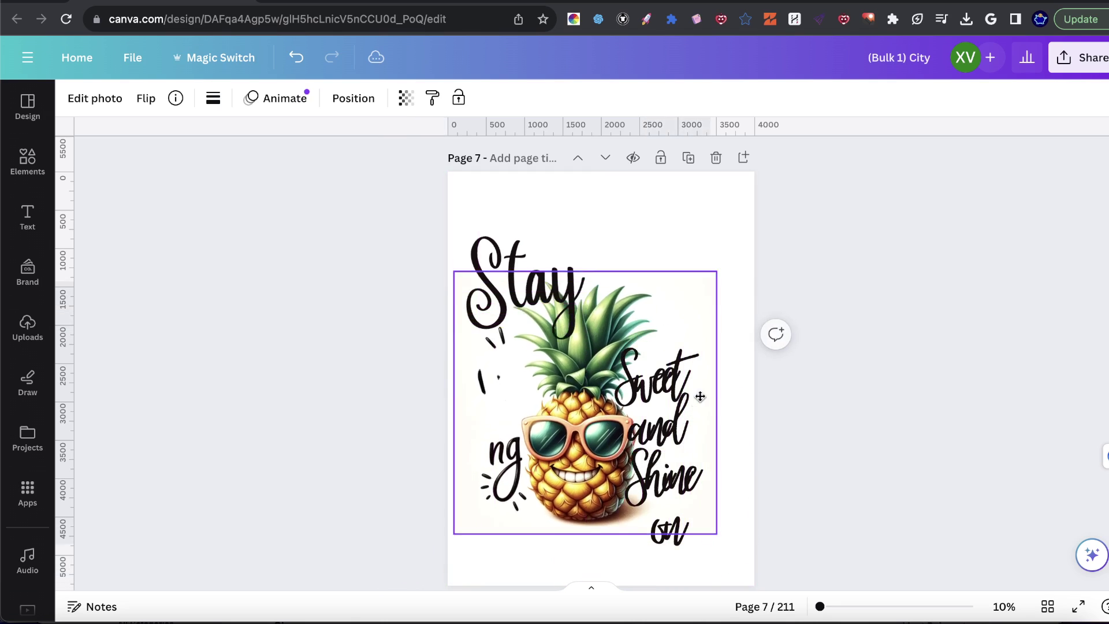
{"action": "left_click_drag", "start_coordinate": [700, 396], "coordinate": [673, 465]}
{"action": "left_click", "coordinate": [751, 436]}
{"action": "left_click_drag", "start_coordinate": [751, 436], "coordinate": [779, 277]}
{"action": "left_click_drag", "start_coordinate": [578, 474], "coordinate": [611, 423]}
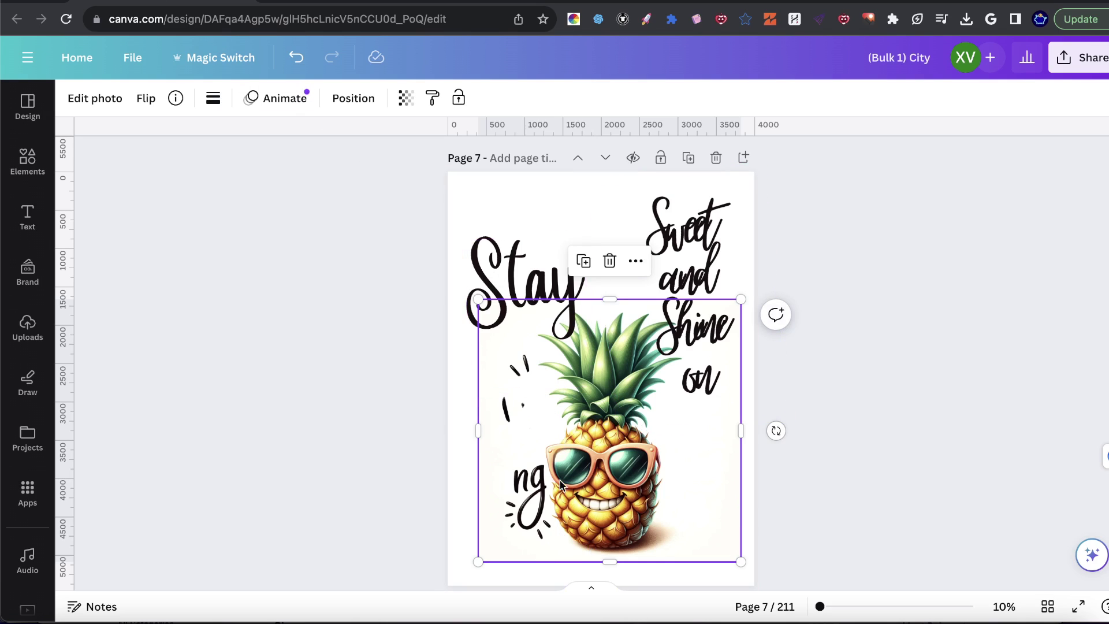
- Delete the 'Sweet and Shine on' and 'Stay' text boxes and raise the pineapple image
{"action": "left_click", "coordinate": [717, 283]}
{"action": "key", "text": "Delete"}
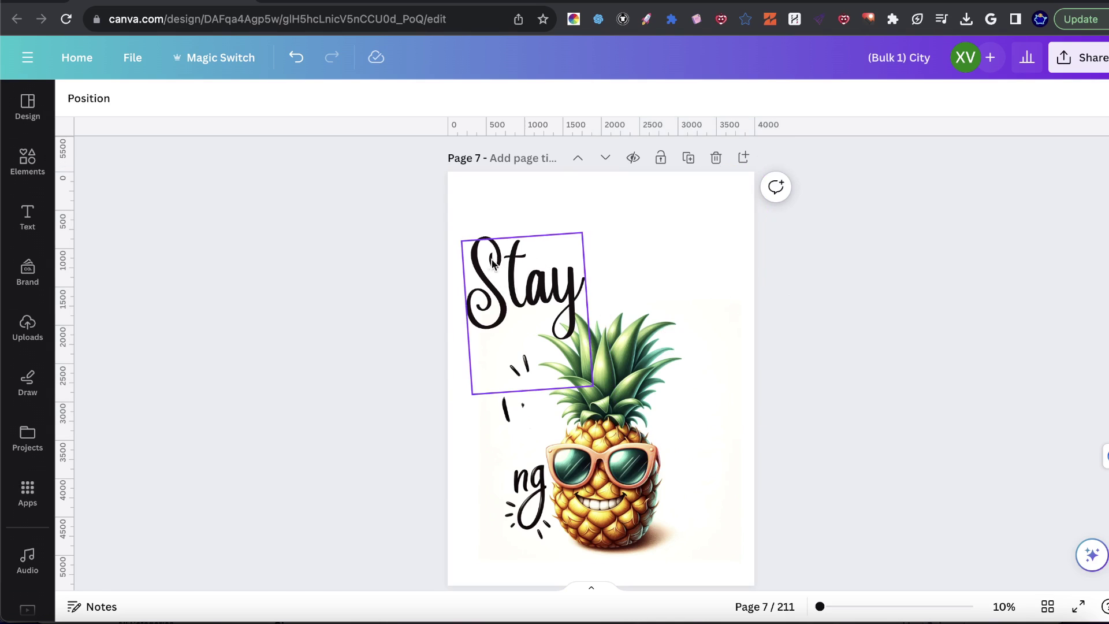
{"action": "left_click", "coordinate": [488, 263]}
{"action": "key", "text": "Delete"}
{"action": "left_click", "coordinate": [623, 380]}
{"action": "left_click_drag", "start_coordinate": [623, 380], "coordinate": [629, 314]}
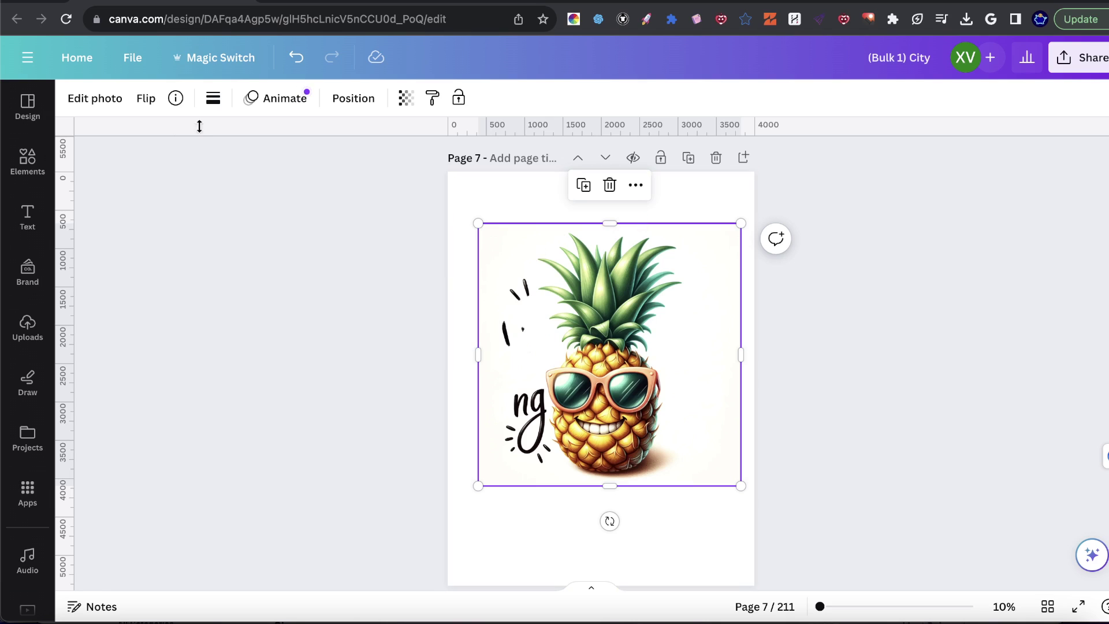
- Apply BG Remover to the pineapple image and open its refinement brushes
{"action": "left_click", "coordinate": [104, 100]}
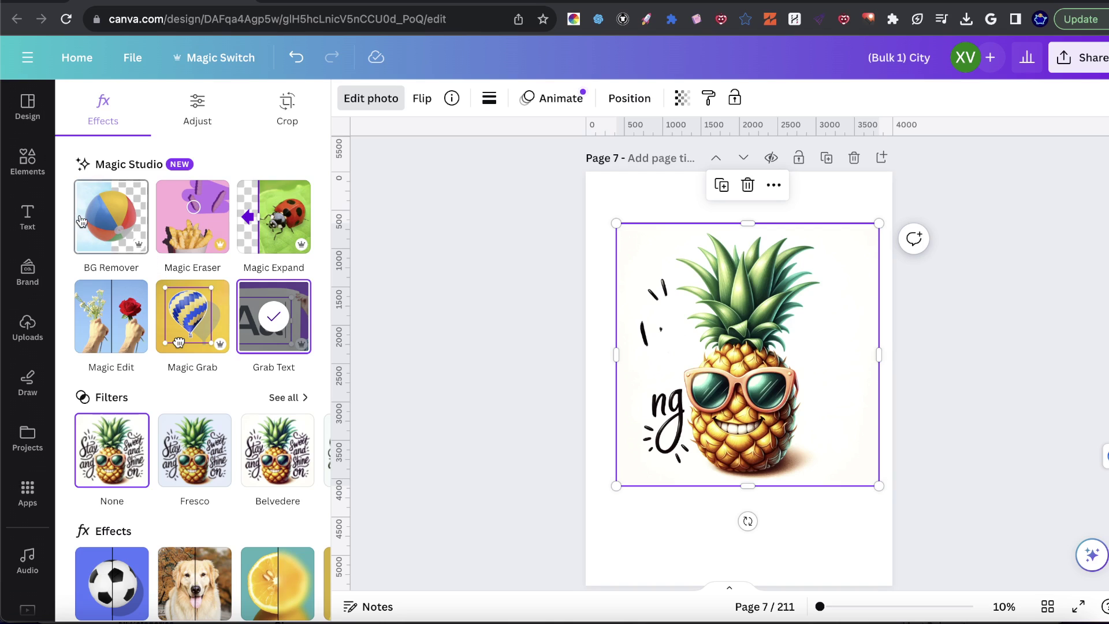
{"action": "left_click", "coordinate": [105, 212]}
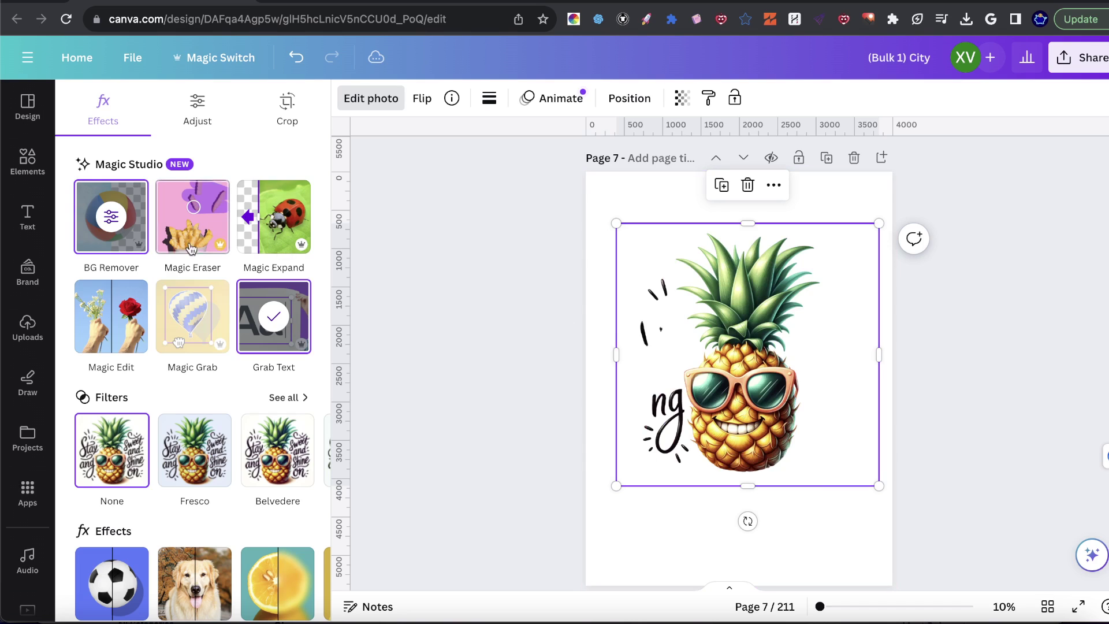
{"action": "left_click", "coordinate": [109, 218]}
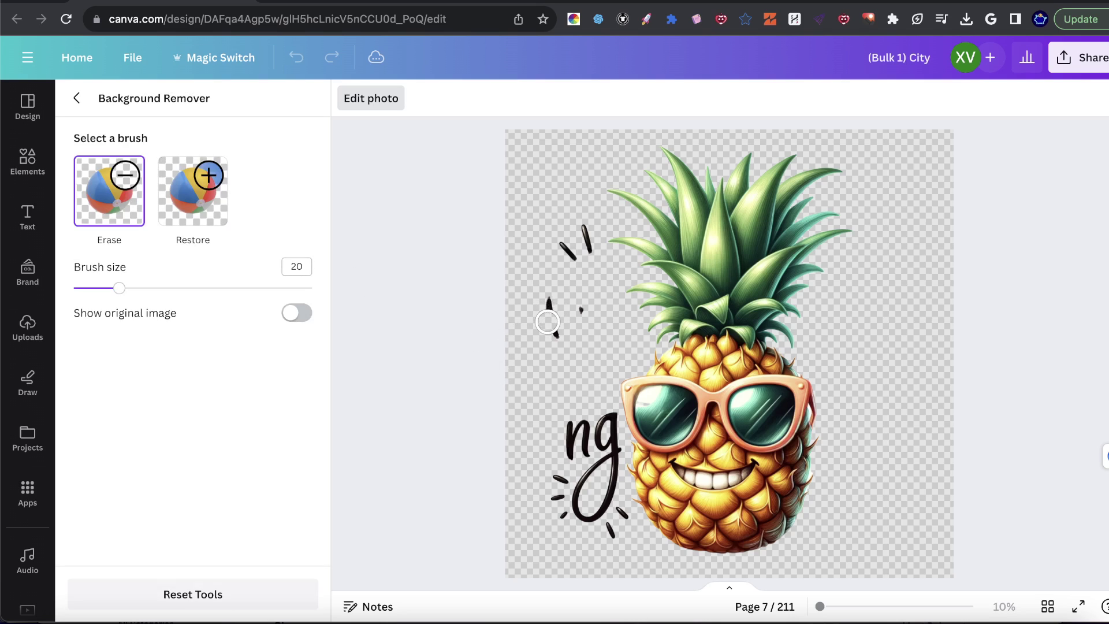
- Erase the stray black lettering beside the pineapple leaves and apply the background removal
{"action": "mouse_move", "coordinate": [548, 321]}
{"action": "left_mouse_down"}
{"action": "mouse_move", "coordinate": [572, 339]}
{"action": "mouse_move", "coordinate": [575, 231]}
{"action": "mouse_move", "coordinate": [584, 249]}
{"action": "mouse_move", "coordinate": [542, 445]}
{"action": "mouse_move", "coordinate": [548, 487]}
{"action": "mouse_move", "coordinate": [568, 445]}
{"action": "mouse_move", "coordinate": [591, 447]}
{"action": "mouse_move", "coordinate": [582, 422]}
{"action": "mouse_move", "coordinate": [608, 424]}
{"action": "mouse_move", "coordinate": [600, 503]}
{"action": "mouse_move", "coordinate": [576, 517]}
{"action": "mouse_move", "coordinate": [559, 503]}
{"action": "mouse_move", "coordinate": [564, 518]}
{"action": "mouse_move", "coordinate": [589, 509]}
{"action": "mouse_move", "coordinate": [587, 523]}
{"action": "mouse_move", "coordinate": [606, 531]}
{"action": "mouse_move", "coordinate": [613, 476]}
{"action": "mouse_move", "coordinate": [563, 482]}
{"action": "mouse_move", "coordinate": [571, 521]}
{"action": "mouse_move", "coordinate": [620, 523]}
{"action": "left_mouse_up"}
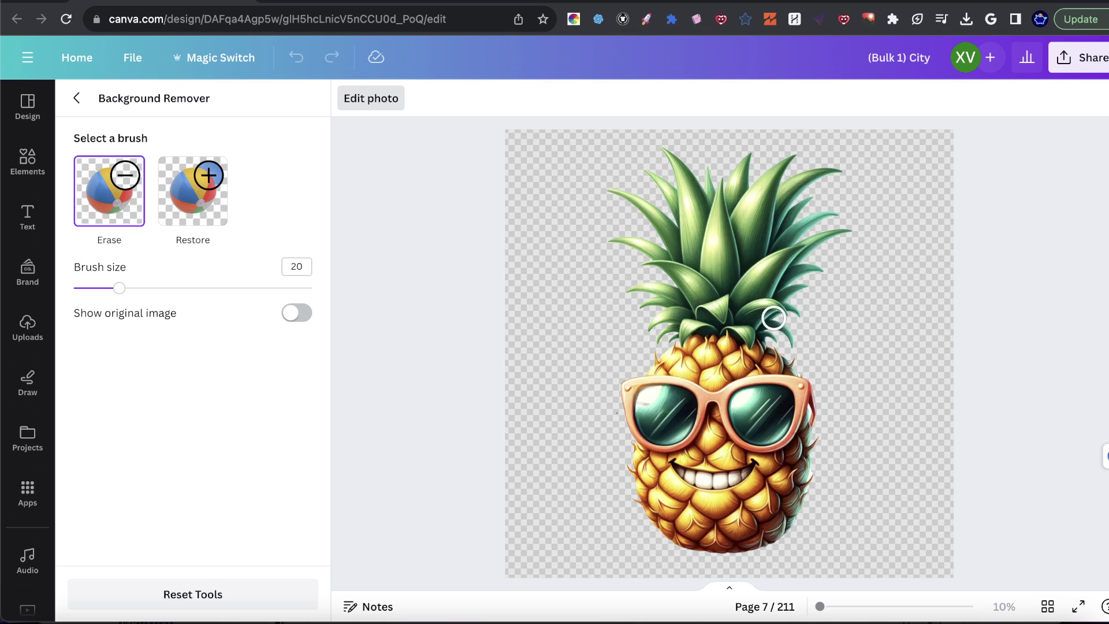
{"action": "left_click", "coordinate": [76, 98]}
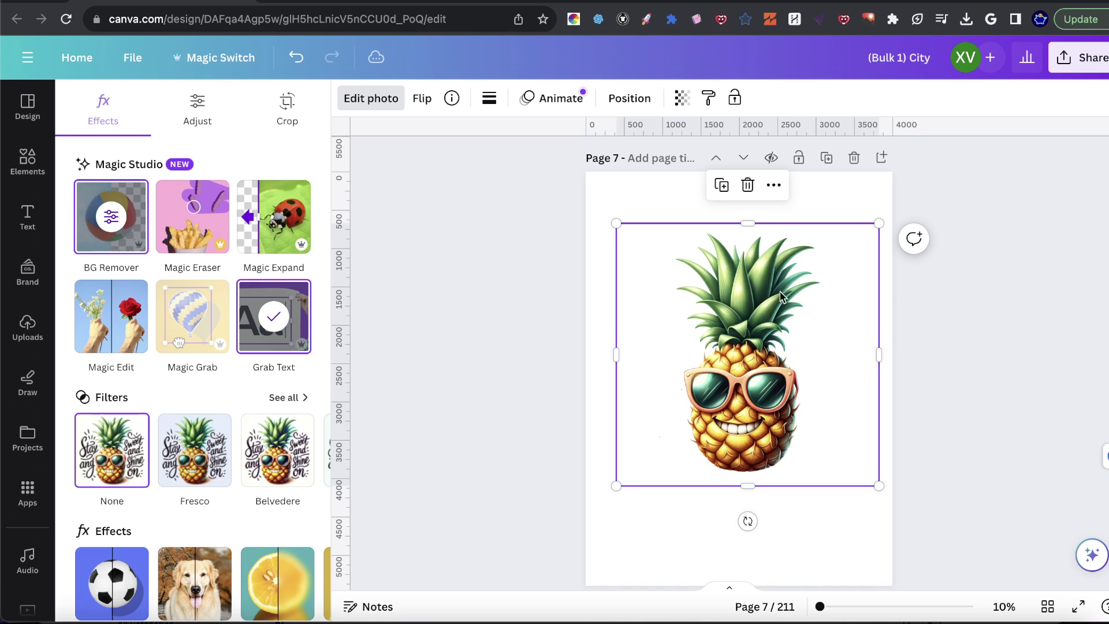
- Scale page 8's 'Dream big, stay golden' pineapple to 4,000×4,000 and start Grab Text
{"action": "scroll", "coordinate": [818, 319], "scroll_direction": "down", "scroll_amount": 5}
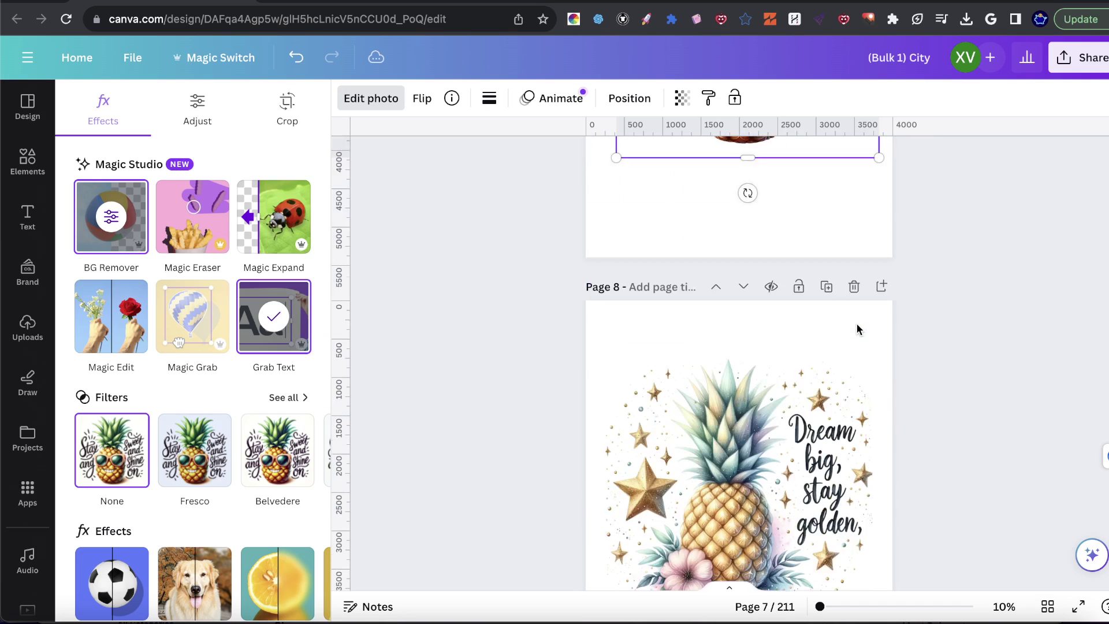
{"action": "left_click", "coordinate": [820, 323]}
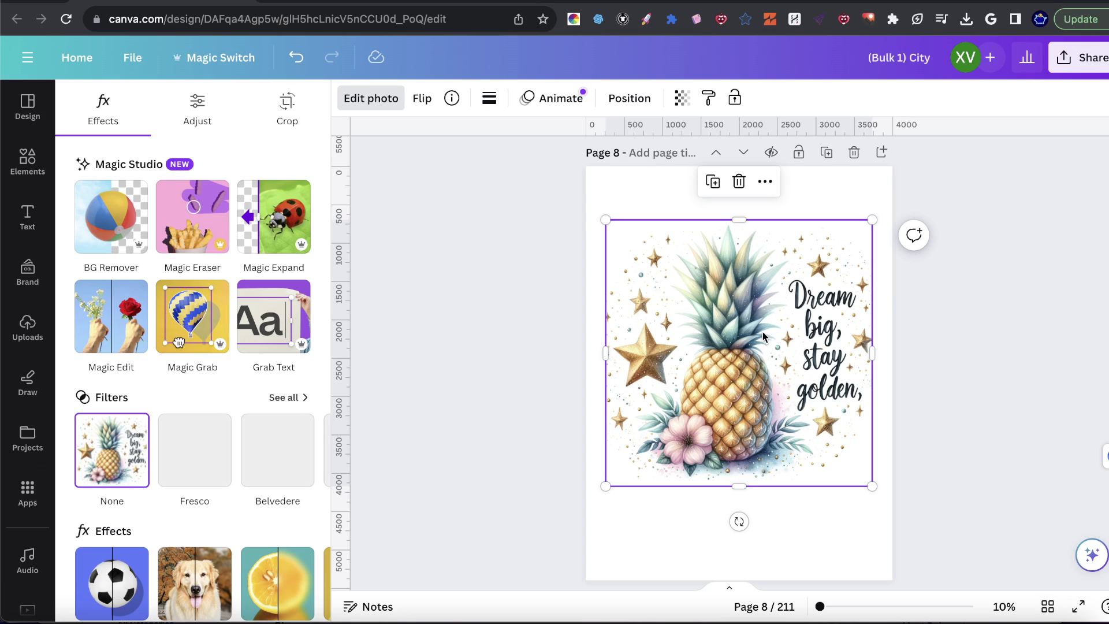
{"action": "left_click_drag", "start_coordinate": [605, 220], "coordinate": [579, 201]}
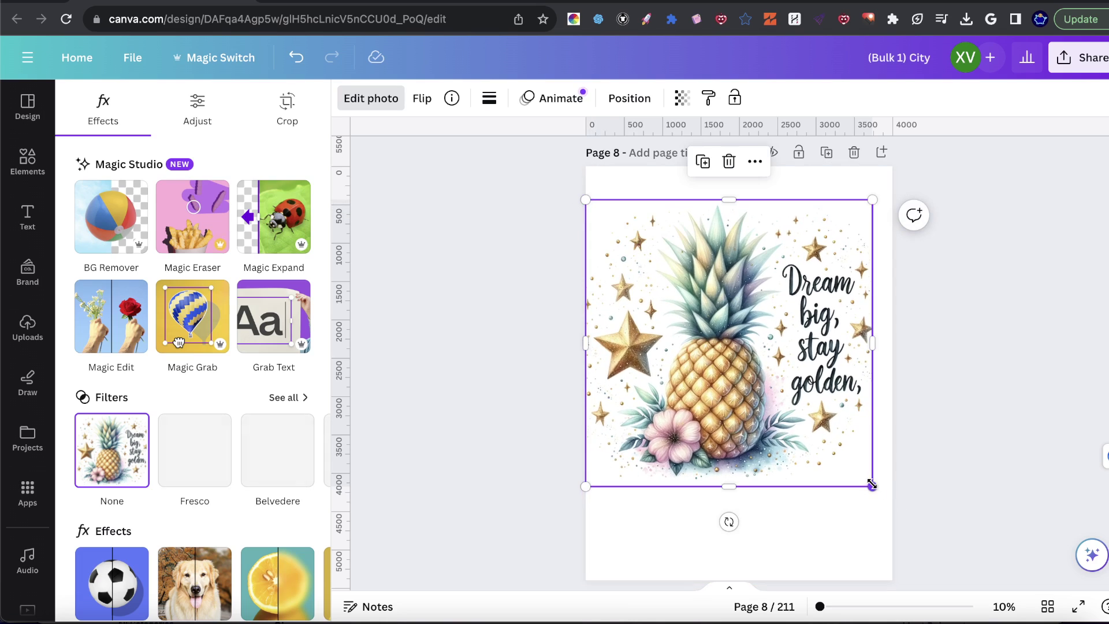
{"action": "left_click_drag", "start_coordinate": [873, 487], "coordinate": [890, 502]}
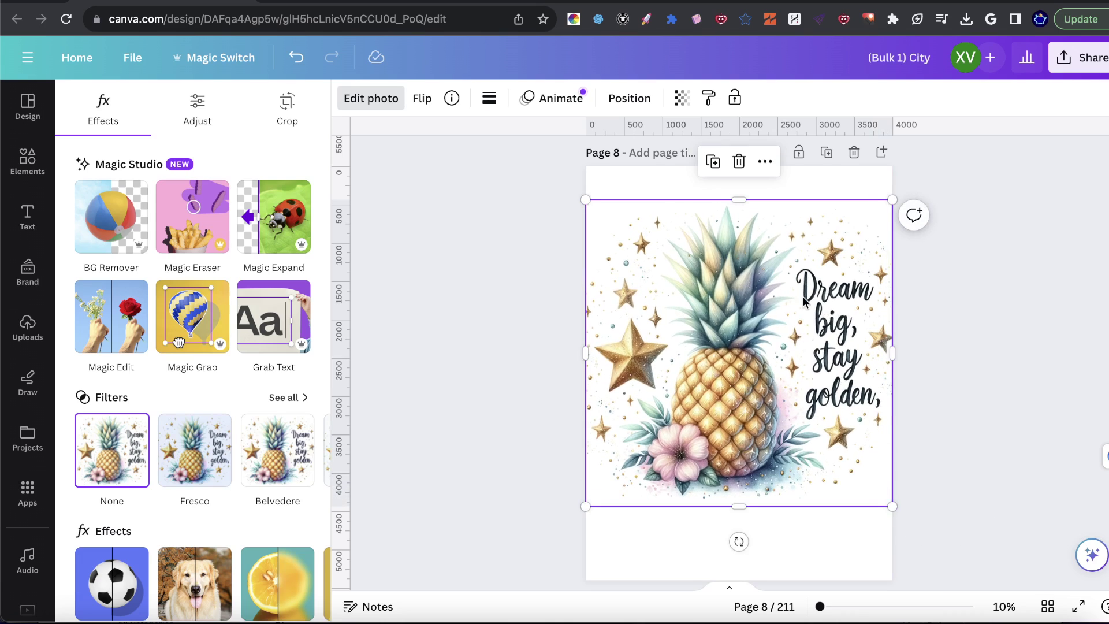
{"action": "left_click", "coordinate": [274, 321]}
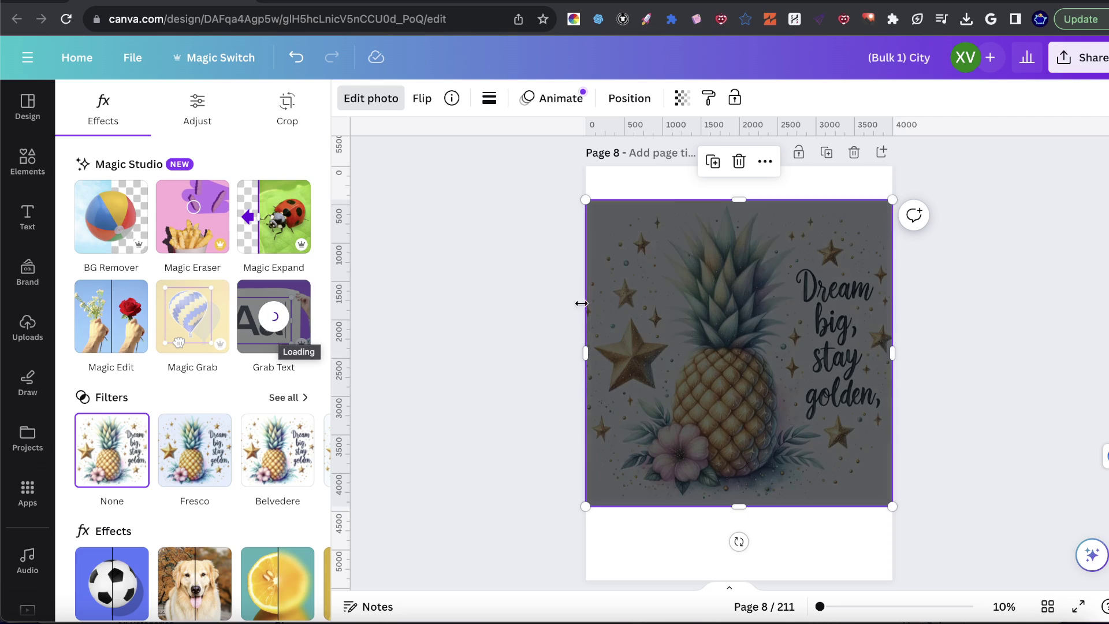
- After Grab Text finishes, shift page 8's pineapple image left to confirm the Angelina text is separate
{"action": "scroll", "coordinate": [849, 380], "scroll_direction": "up", "scroll_amount": 3}
{"action": "scroll", "coordinate": [850, 380], "scroll_direction": "up", "scroll_amount": 4}
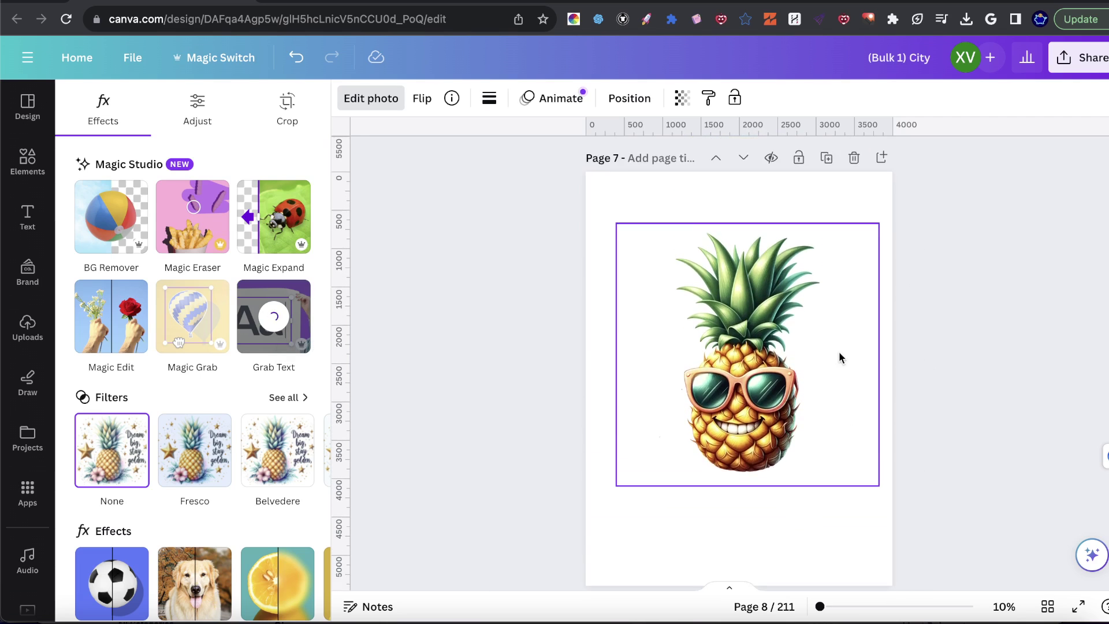
{"action": "left_click", "coordinate": [837, 357]}
{"action": "scroll", "coordinate": [563, 304], "scroll_direction": "down", "scroll_amount": 5}
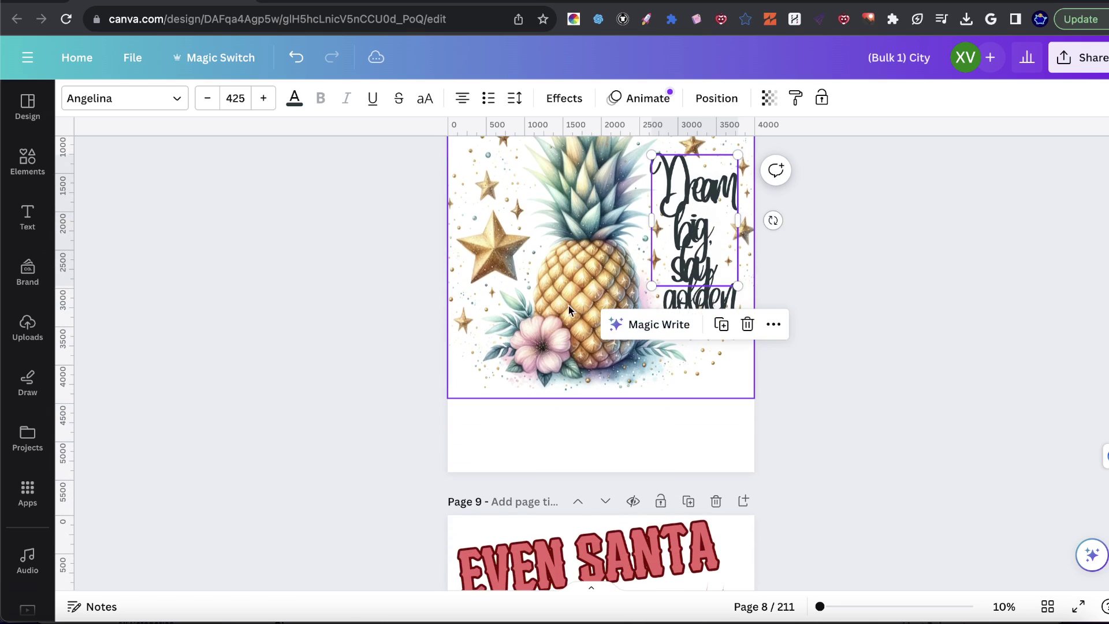
{"action": "left_click", "coordinate": [538, 425]}
{"action": "mouse_move", "coordinate": [537, 425]}
{"action": "left_mouse_down"}
{"action": "mouse_move", "coordinate": [443, 472]}
{"action": "mouse_move", "coordinate": [568, 392]}
{"action": "mouse_move", "coordinate": [479, 409]}
{"action": "mouse_move", "coordinate": [494, 422]}
{"action": "mouse_move", "coordinate": [540, 422]}
{"action": "left_mouse_up"}
{"action": "left_click", "coordinate": [696, 324]}
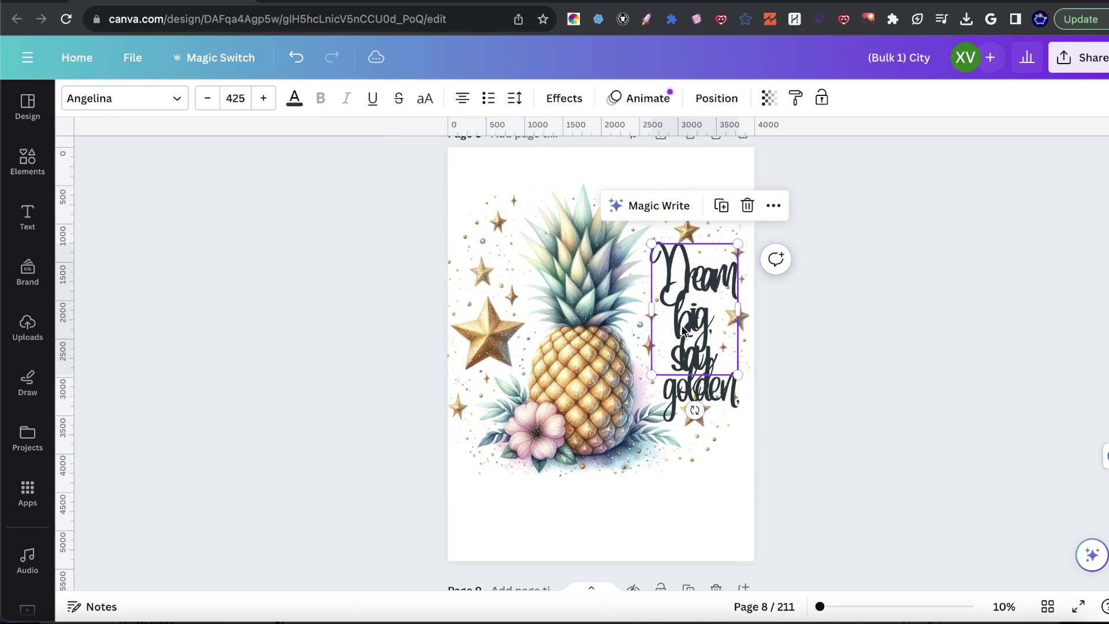
{"action": "left_click_drag", "start_coordinate": [534, 332], "coordinate": [437, 317]}
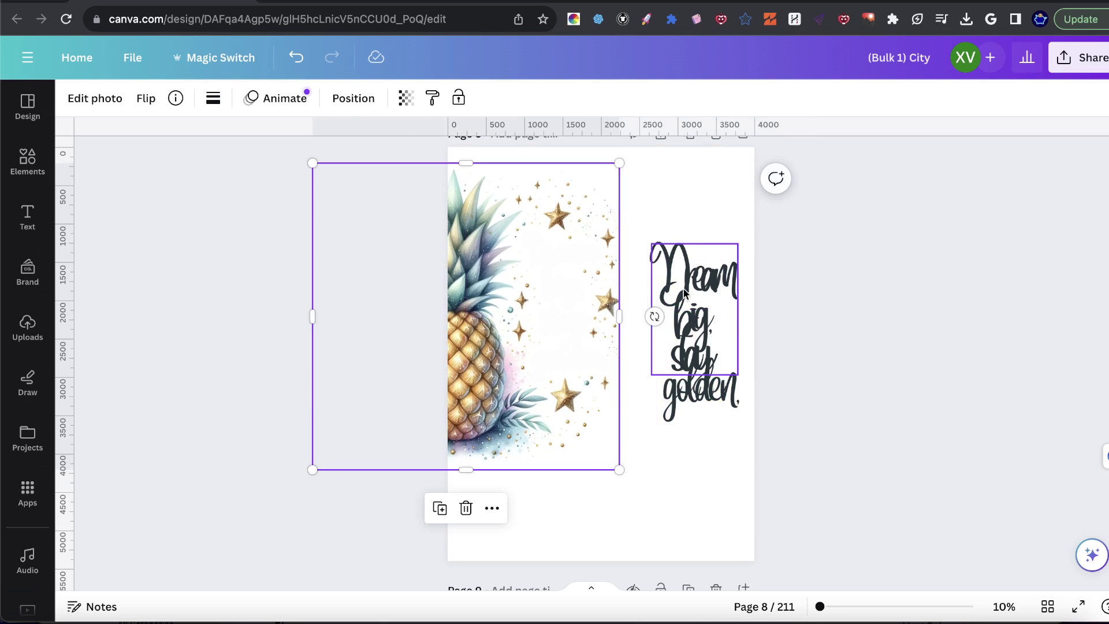
- Drop 'golden,' below the other lines, shift the upper lines left, and re-cover the page with the pineapple
{"action": "left_click", "coordinate": [684, 289]}
{"action": "left_click_drag", "start_coordinate": [554, 301], "coordinate": [605, 315]}
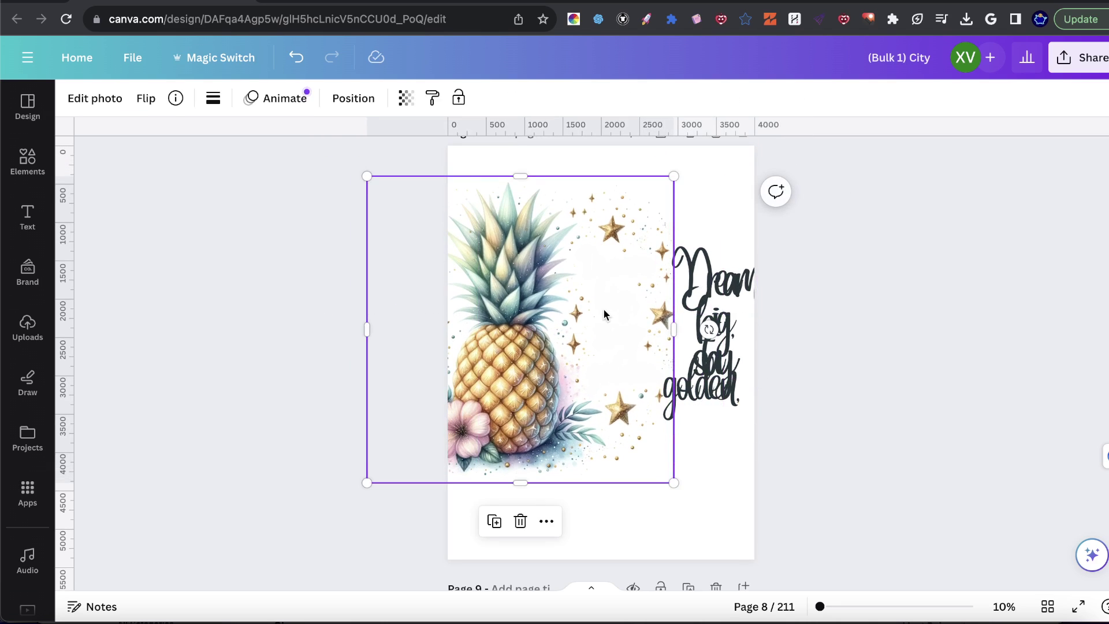
{"action": "left_click_drag", "start_coordinate": [711, 378], "coordinate": [715, 451]}
{"action": "left_click_drag", "start_coordinate": [716, 324], "coordinate": [537, 353]}
{"action": "double_click", "coordinate": [545, 299]}
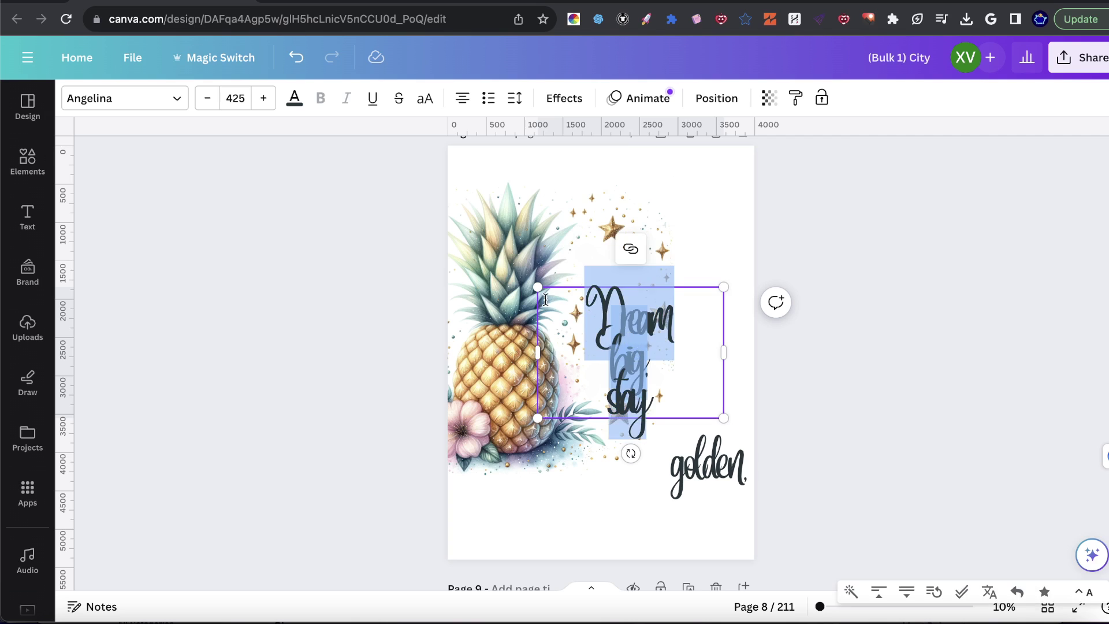
{"action": "left_click", "coordinate": [545, 300]}
{"action": "left_click_drag", "start_coordinate": [546, 299], "coordinate": [670, 277]}
- Tuck 'golden,' beneath the upper lines and shrink the upper text from 425 to 337
{"action": "left_click", "coordinate": [627, 329]}
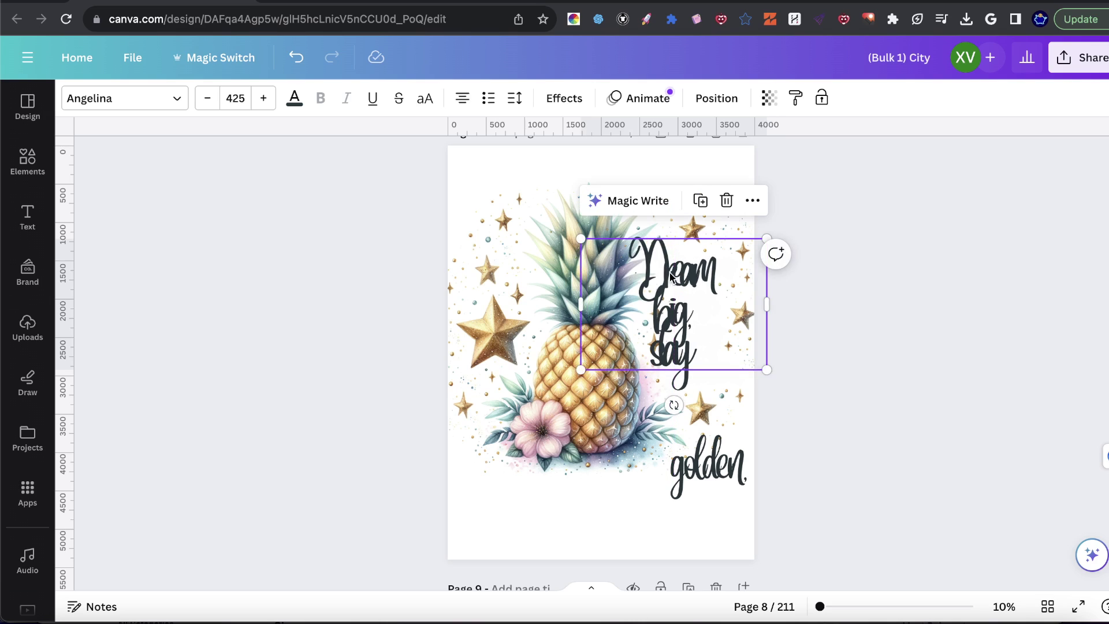
{"action": "left_click_drag", "start_coordinate": [729, 479], "coordinate": [688, 417]}
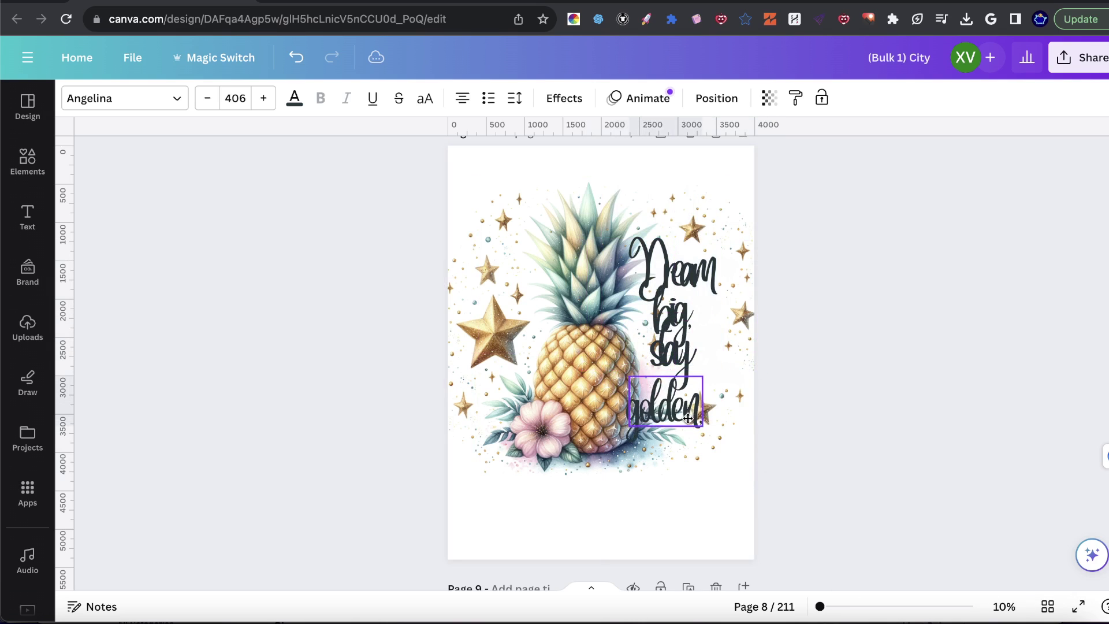
{"action": "left_click", "coordinate": [689, 315]}
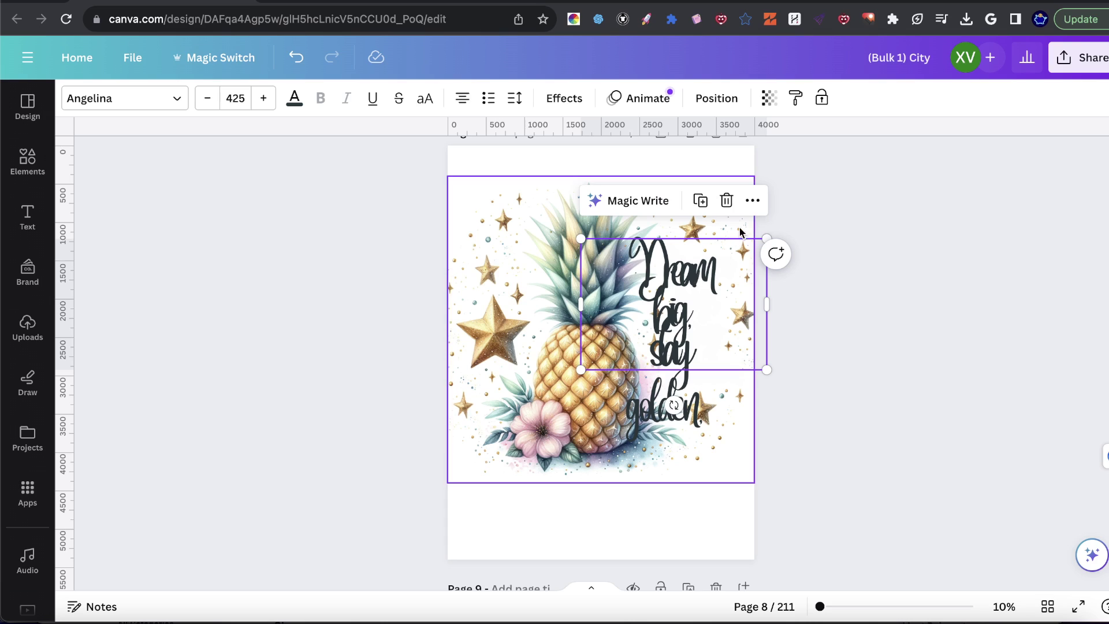
{"action": "left_click_drag", "start_coordinate": [766, 239], "coordinate": [728, 266]}
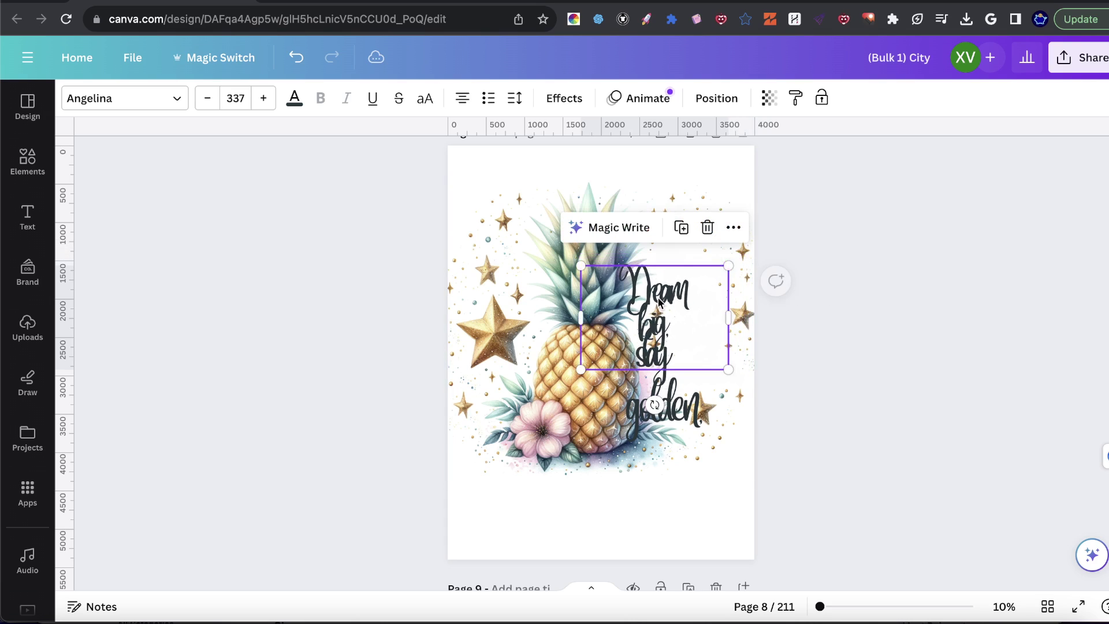
{"action": "left_click_drag", "start_coordinate": [659, 301], "coordinate": [679, 291]}
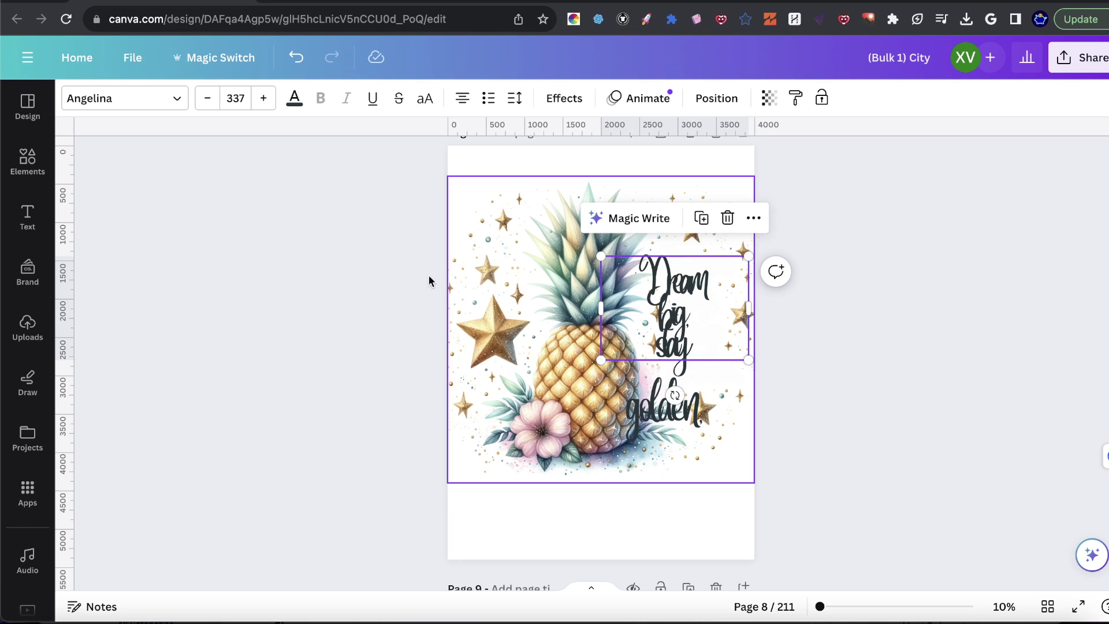
- Return to page 7's text-free sunglasses pineapple, briefly check its photo edits, then bring OBS forward
{"action": "left_click", "coordinate": [456, 284]}
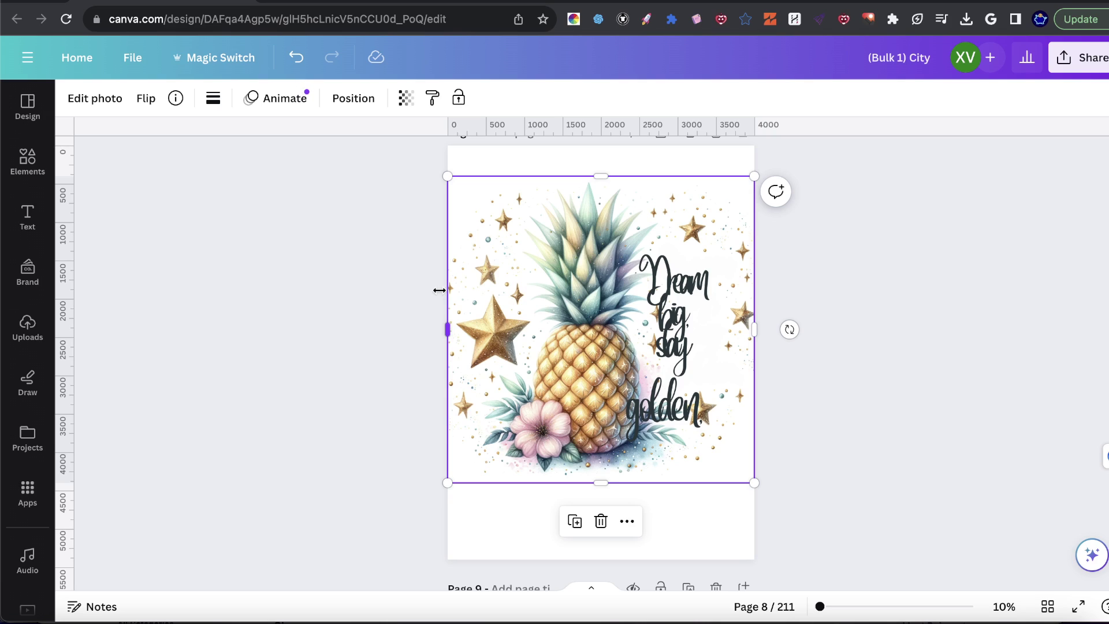
{"action": "scroll", "coordinate": [899, 313], "scroll_direction": "up", "scroll_amount": 5}
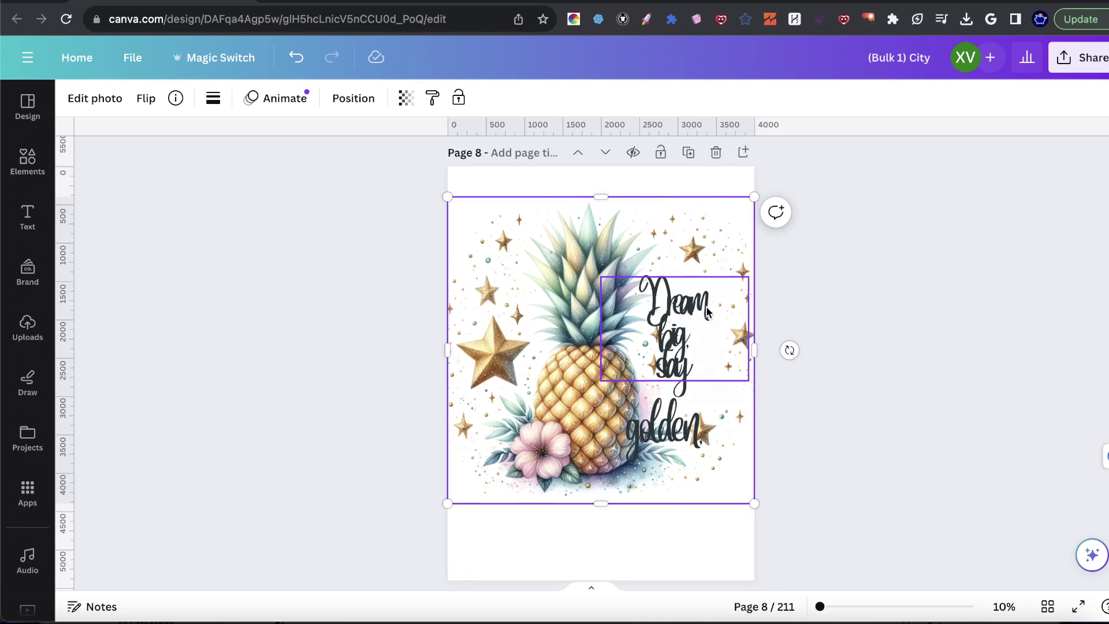
{"action": "scroll", "coordinate": [708, 311], "scroll_direction": "up", "scroll_amount": 3}
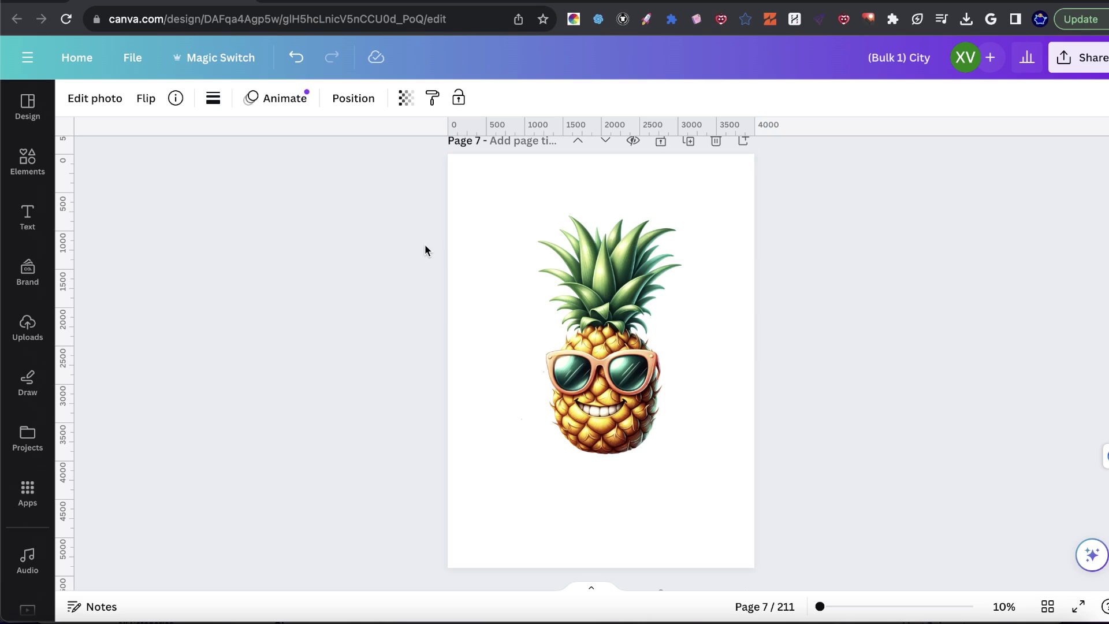
{"action": "left_click", "coordinate": [568, 277]}
{"action": "left_click", "coordinate": [107, 99]}
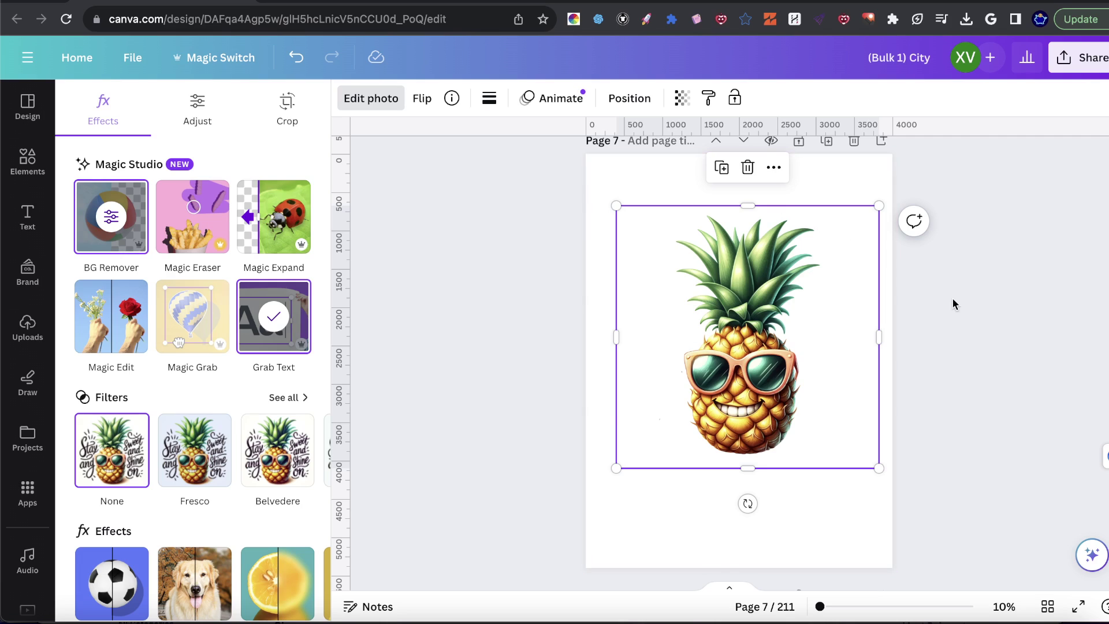
{"action": "key", "text": "Escape"}
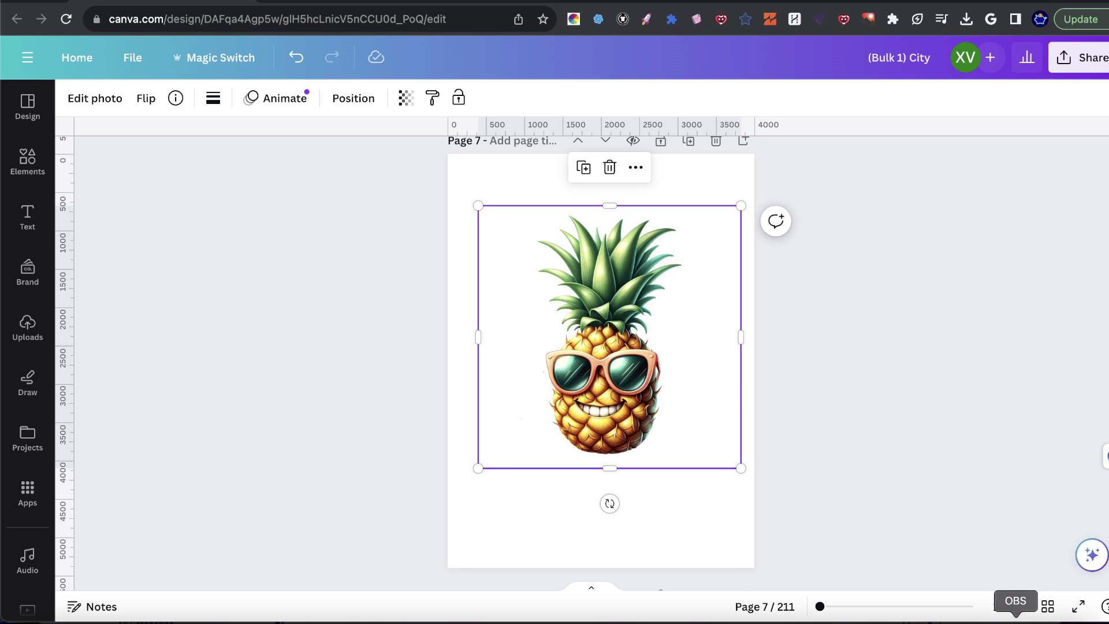
{"action": "left_click", "coordinate": [1015, 621]}
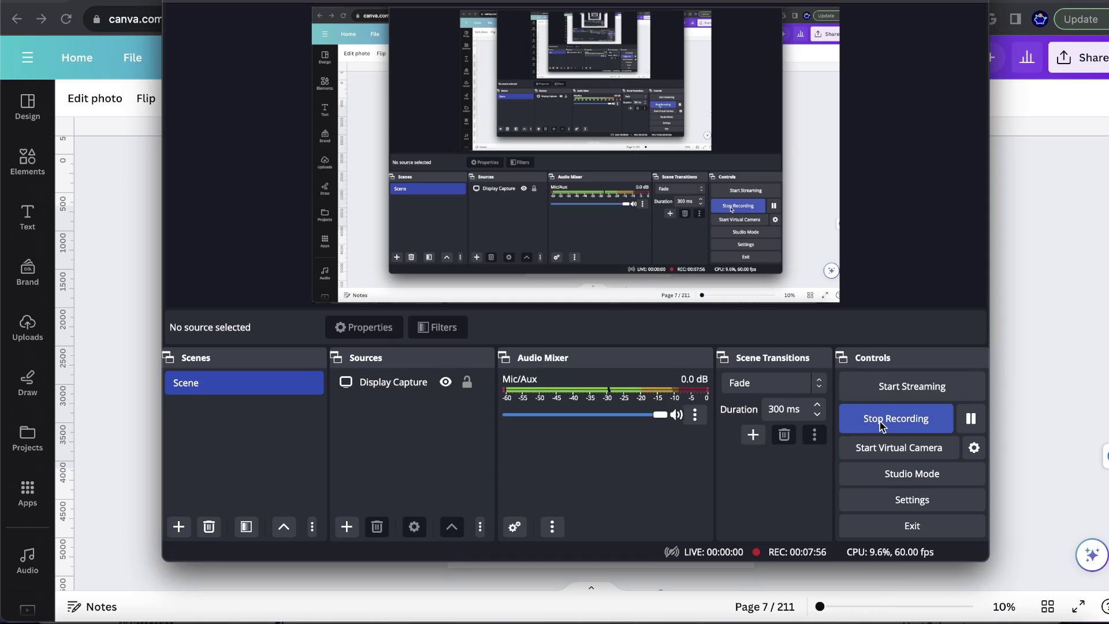